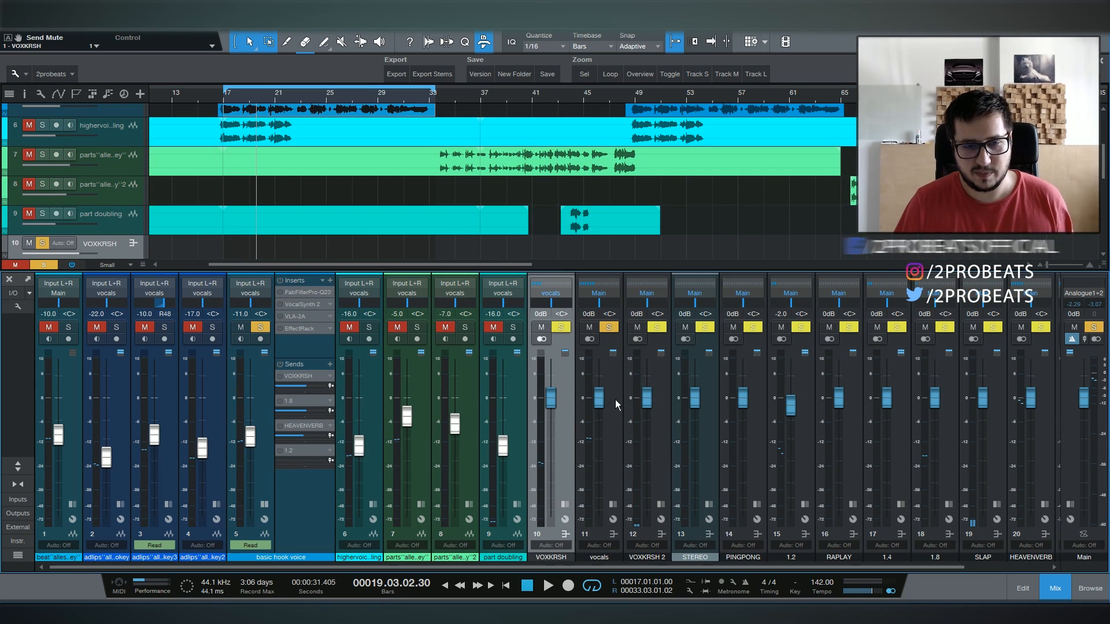
Step: Expand the vocals bus channel to show its inserts and listen to the basic hook voice from bar 17
{"action": "double_click", "coordinate": [615, 400]}
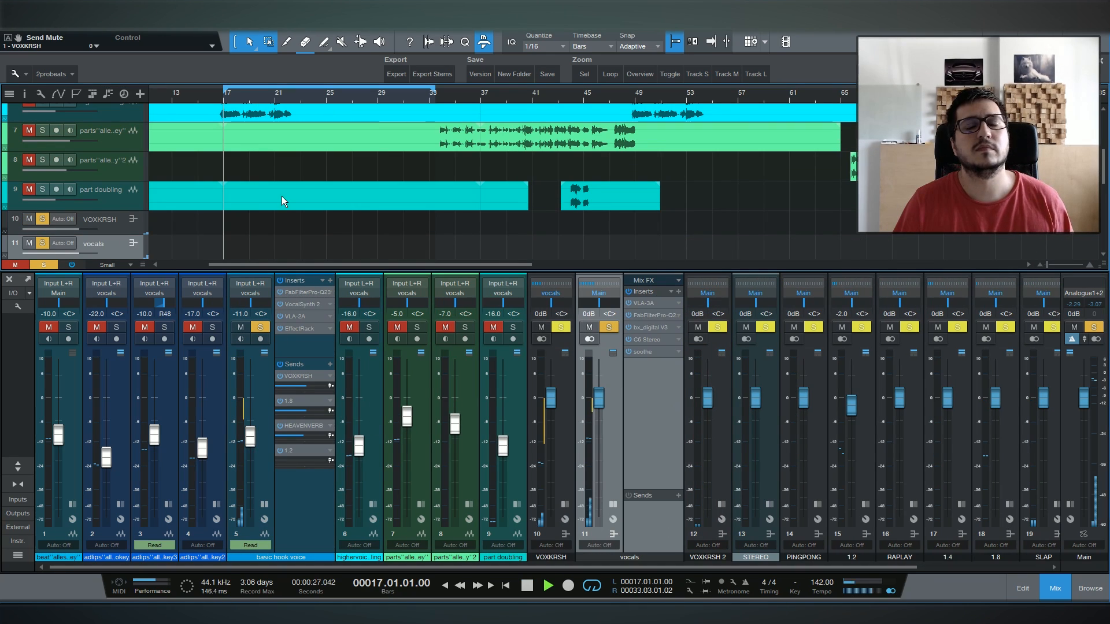
{"action": "key", "text": "space"}
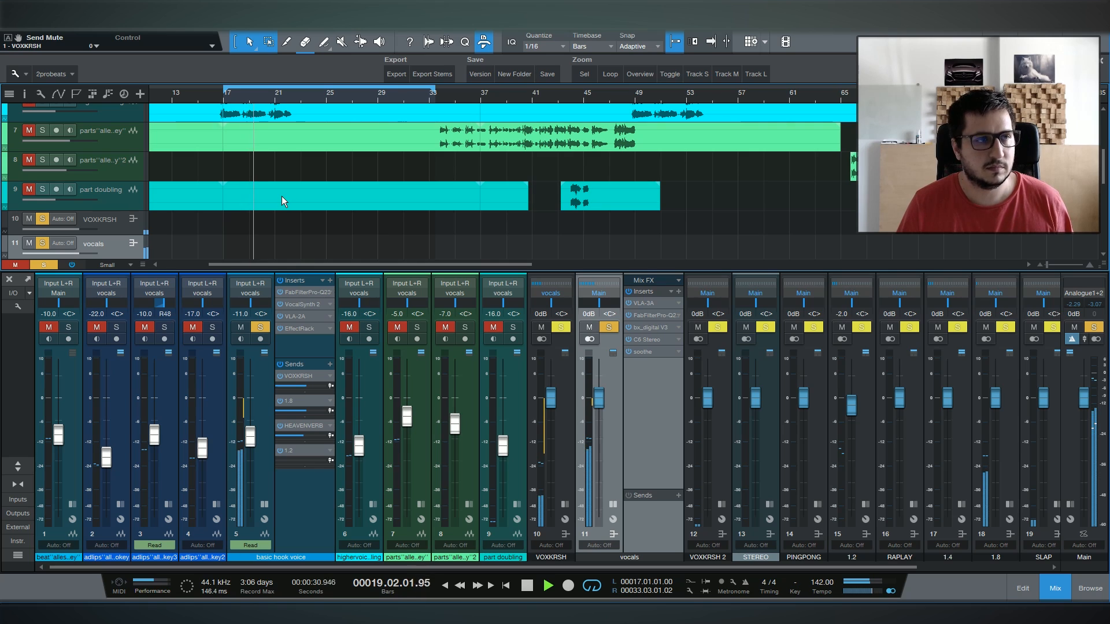
{"action": "key", "text": "space"}
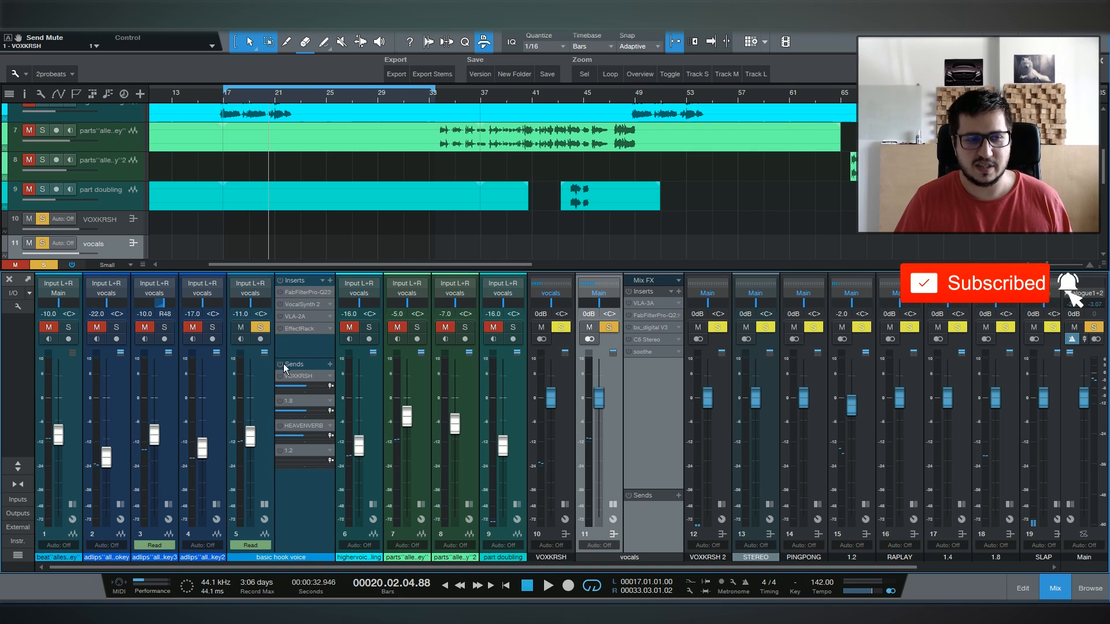
Step: Check the output routing of the basic hook voice channel, keep it assigned to vocals, and select the vocals bus
{"action": "left_click", "coordinate": [299, 501]}
{"action": "left_click", "coordinate": [250, 293]}
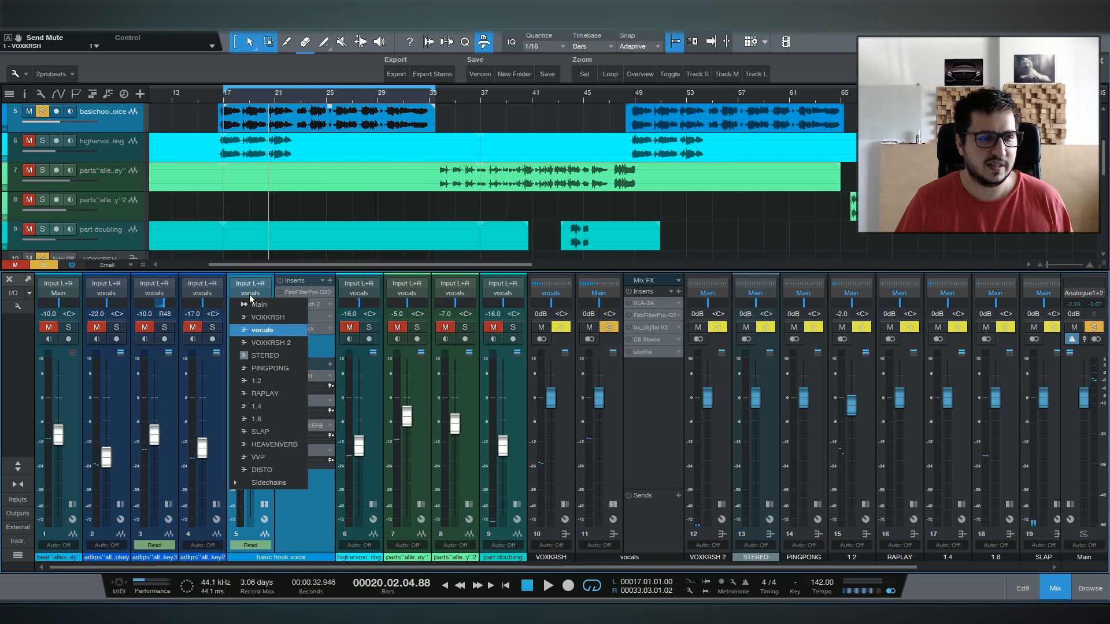
{"action": "left_click", "coordinate": [264, 332]}
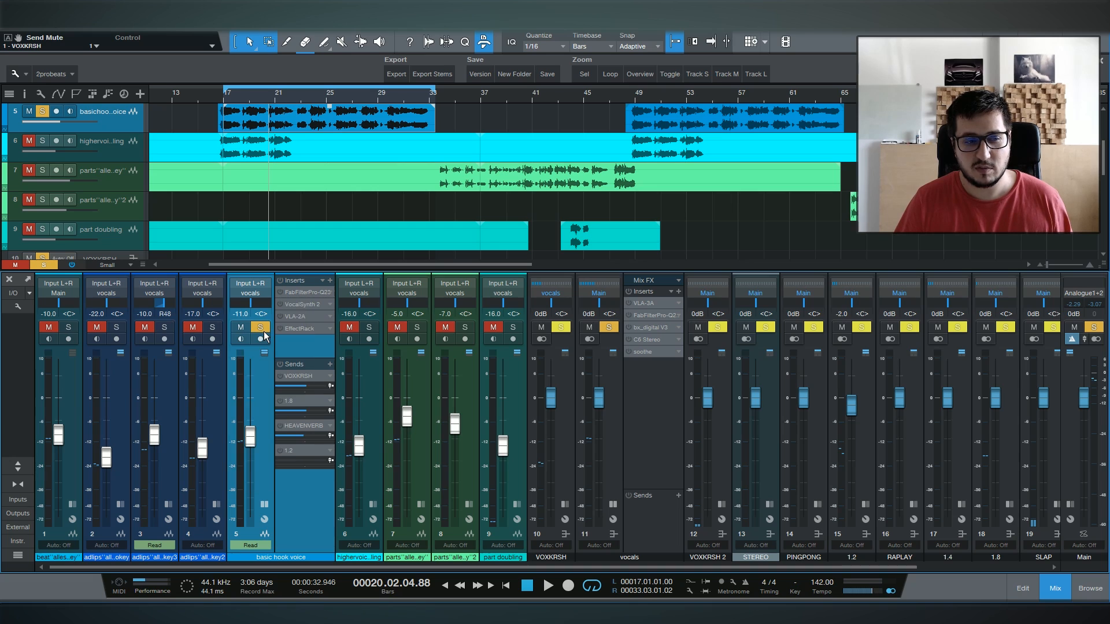
{"action": "left_click", "coordinate": [624, 412]}
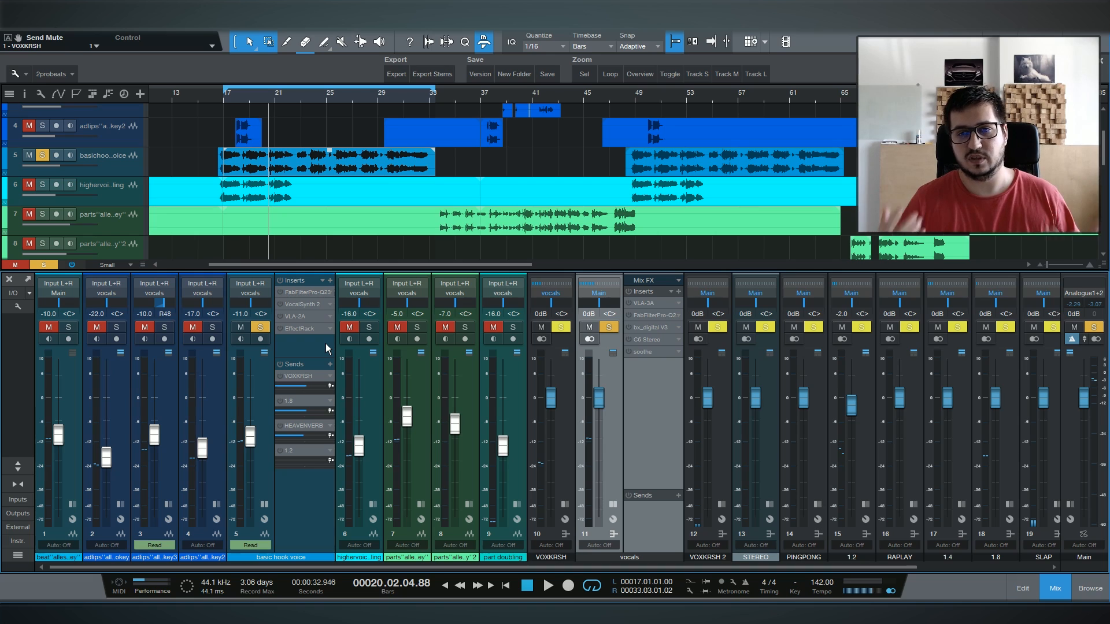
Step: Open FabFilter Pro-Q 2 on the basic hook voice and solo its dip bands, including 940.50 Hz and 8583.3 Hz, during playback
{"action": "left_click", "coordinate": [307, 292]}
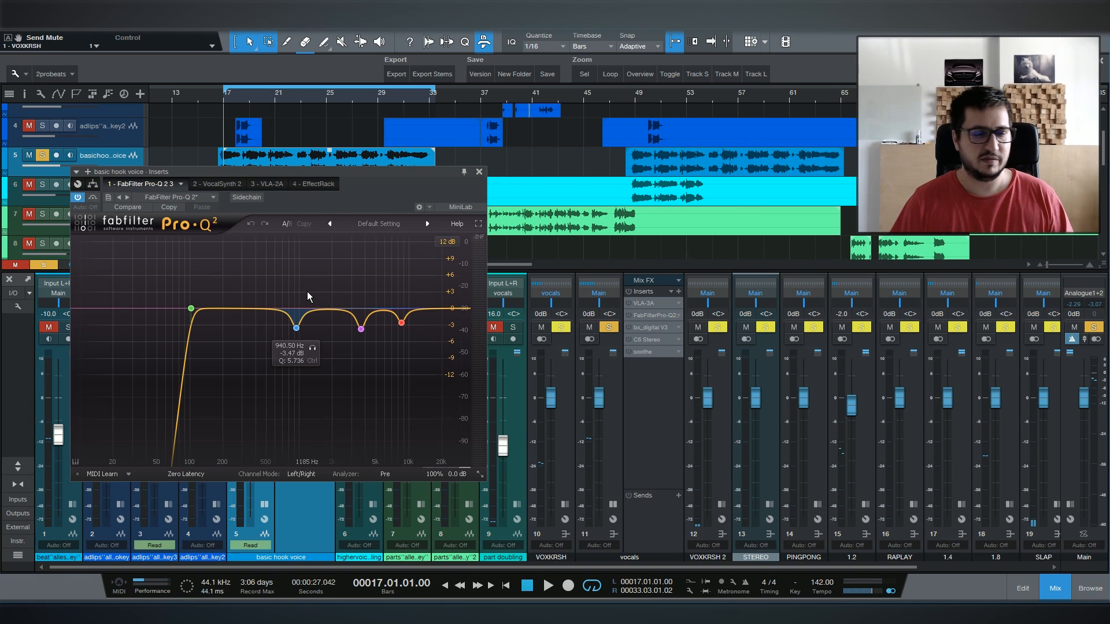
{"action": "left_click", "coordinate": [313, 348]}
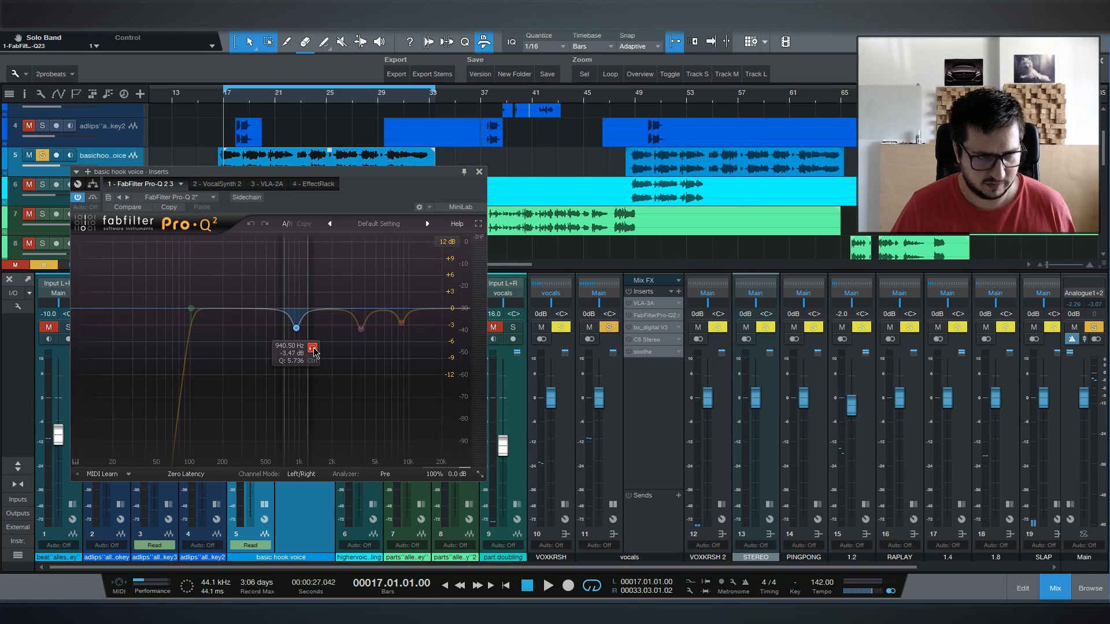
{"action": "key", "text": "space"}
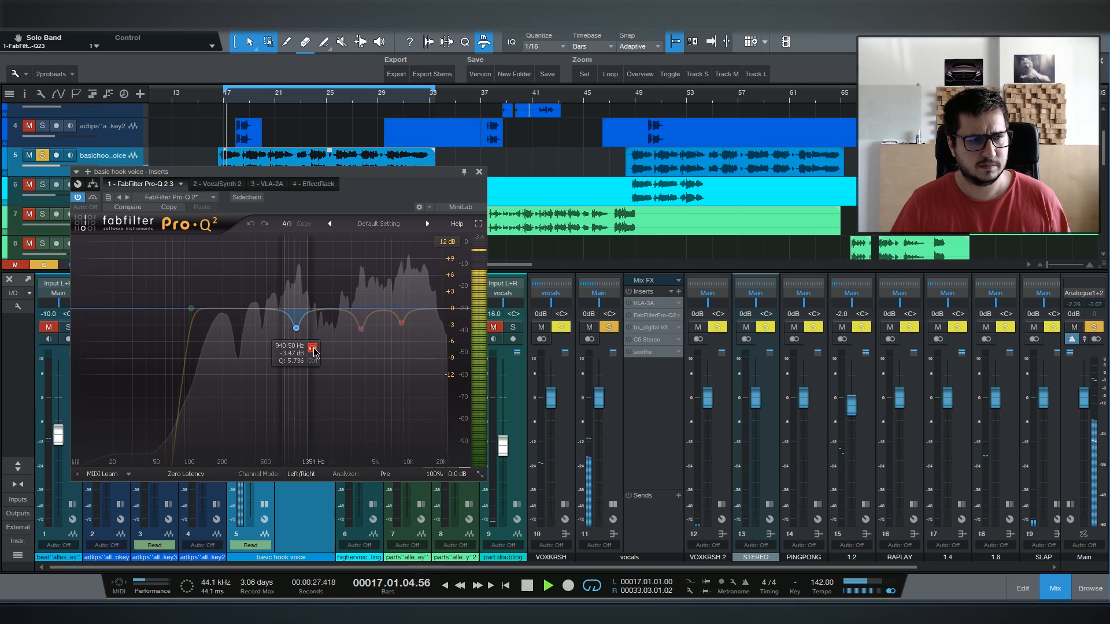
{"action": "left_click", "coordinate": [377, 351]}
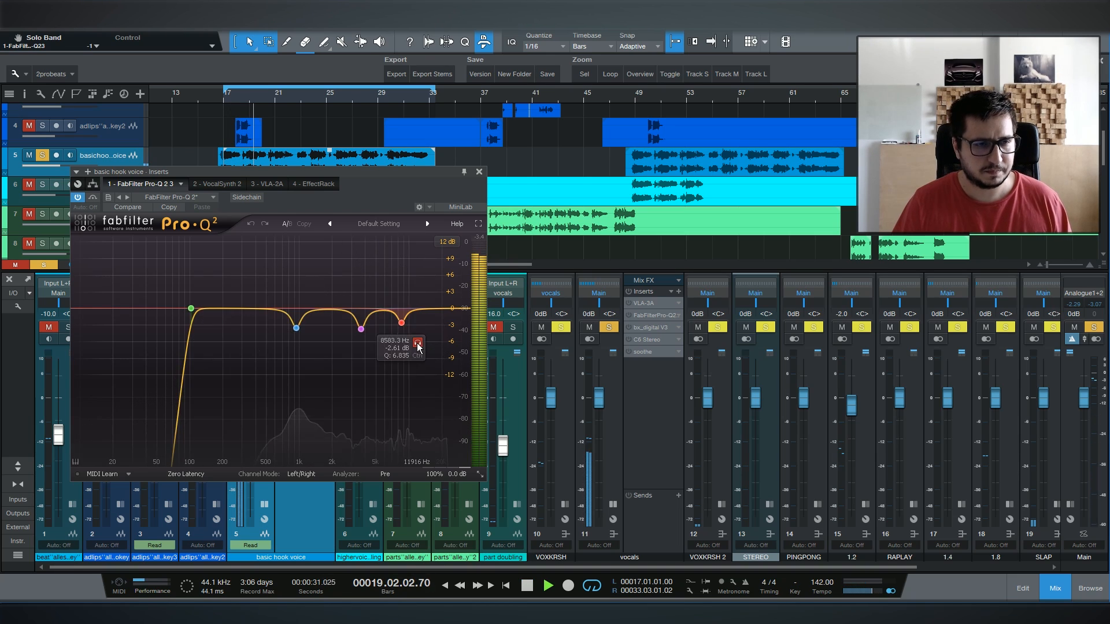
{"action": "left_click", "coordinate": [417, 345]}
{"action": "key", "text": "space"}
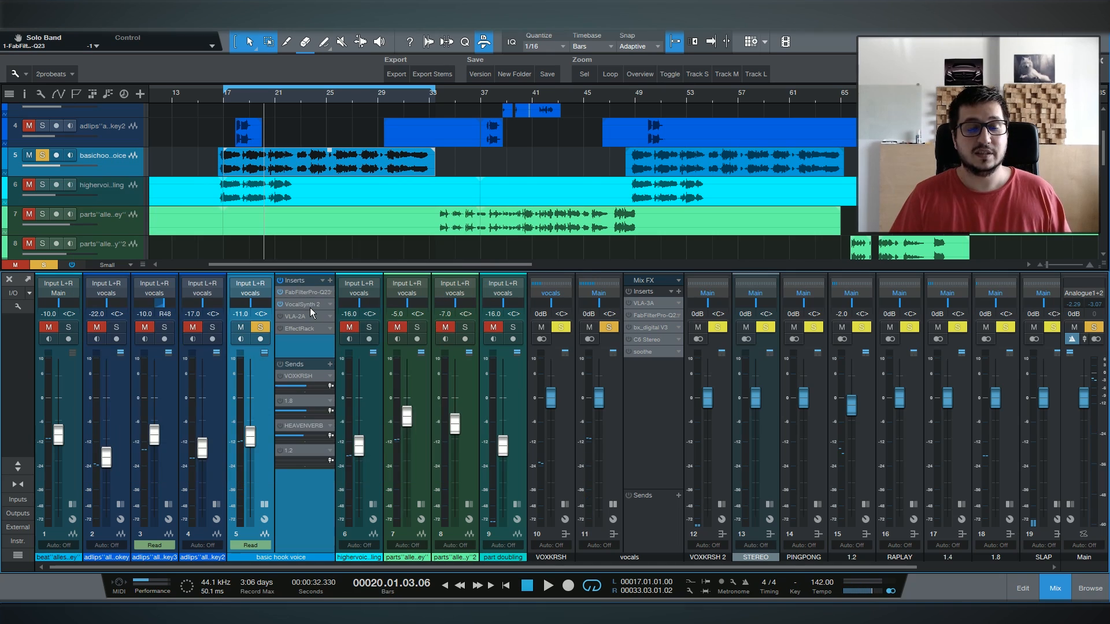
Step: Open VocalSynth 2 on the basic hook voice, lower its output slider slightly during playback, and set the output width to +23
{"action": "double_click", "coordinate": [310, 308]}
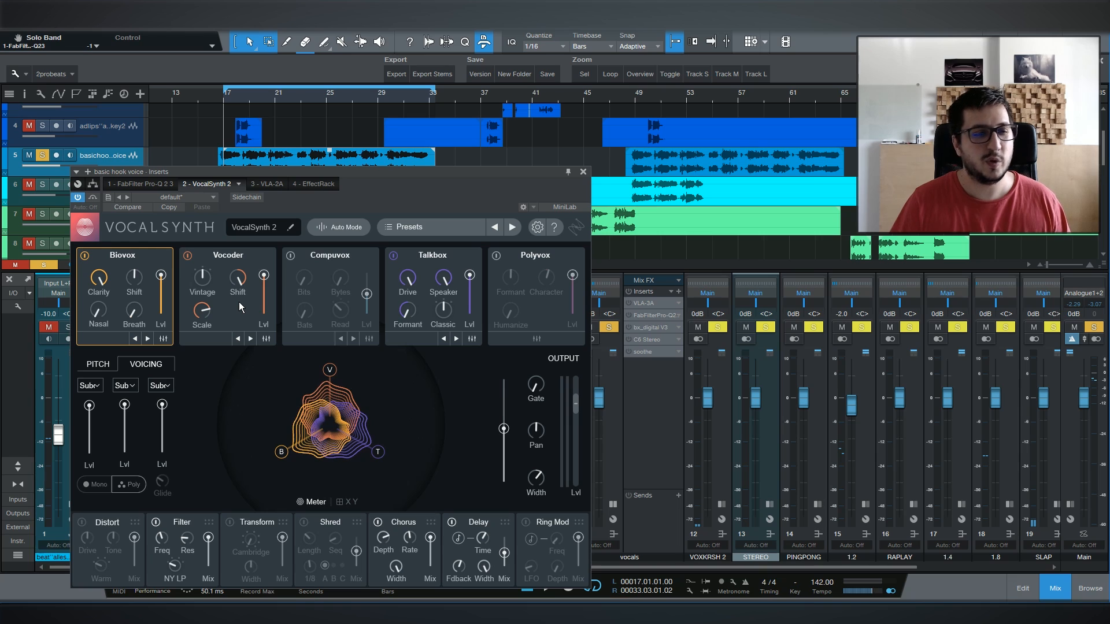
{"action": "key", "text": "space"}
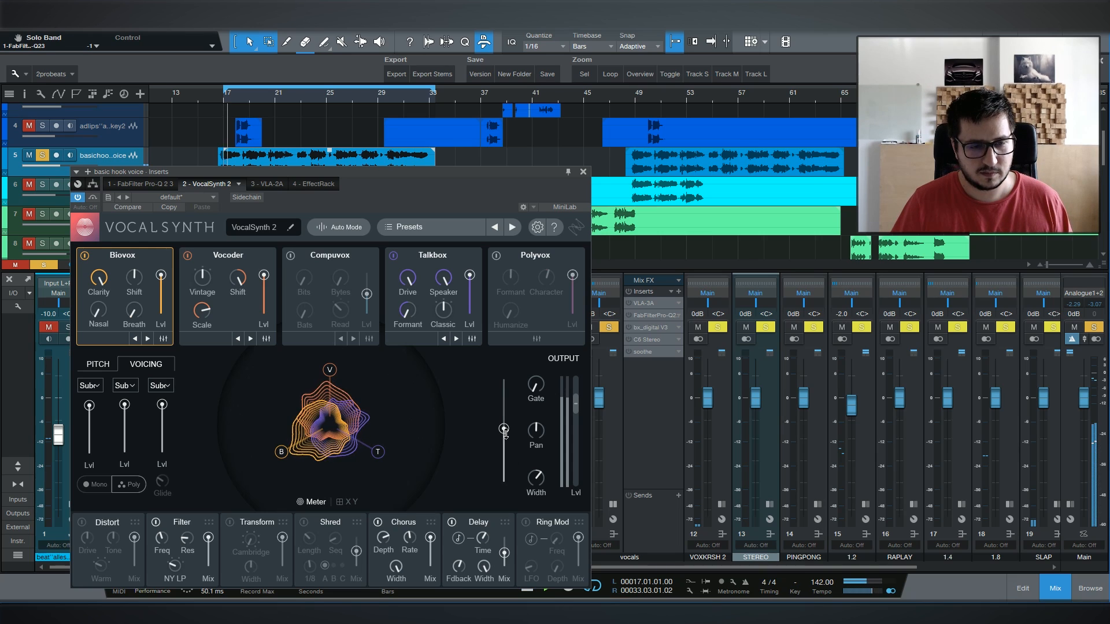
{"action": "mouse_move", "coordinate": [504, 428]}
{"action": "left_mouse_down"}
{"action": "mouse_move", "coordinate": [503, 380]}
{"action": "mouse_move", "coordinate": [505, 480]}
{"action": "mouse_move", "coordinate": [504, 383]}
{"action": "mouse_move", "coordinate": [516, 387]}
{"action": "mouse_move", "coordinate": [512, 439]}
{"action": "left_mouse_up"}
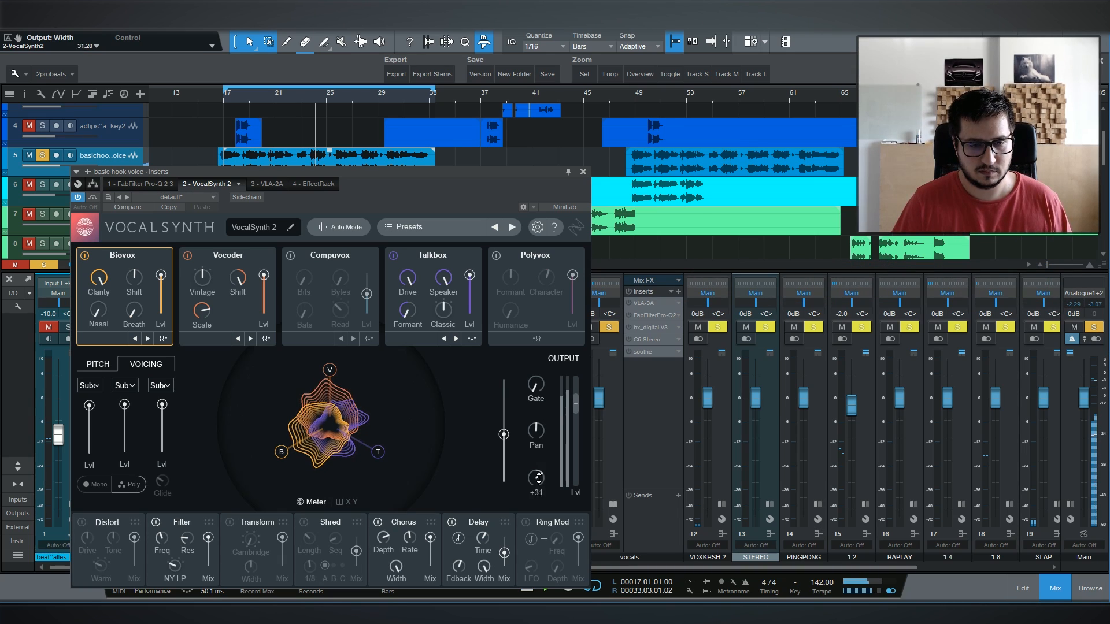
{"action": "scroll", "coordinate": [537, 478], "scroll_direction": "down", "scroll_amount": 4}
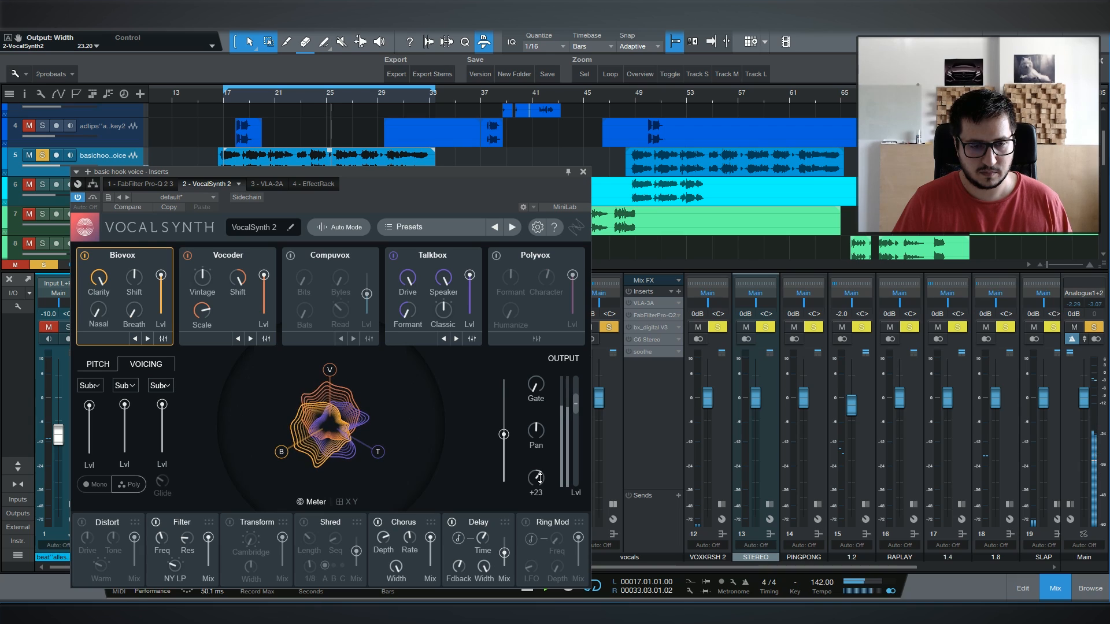
{"action": "key", "text": "space"}
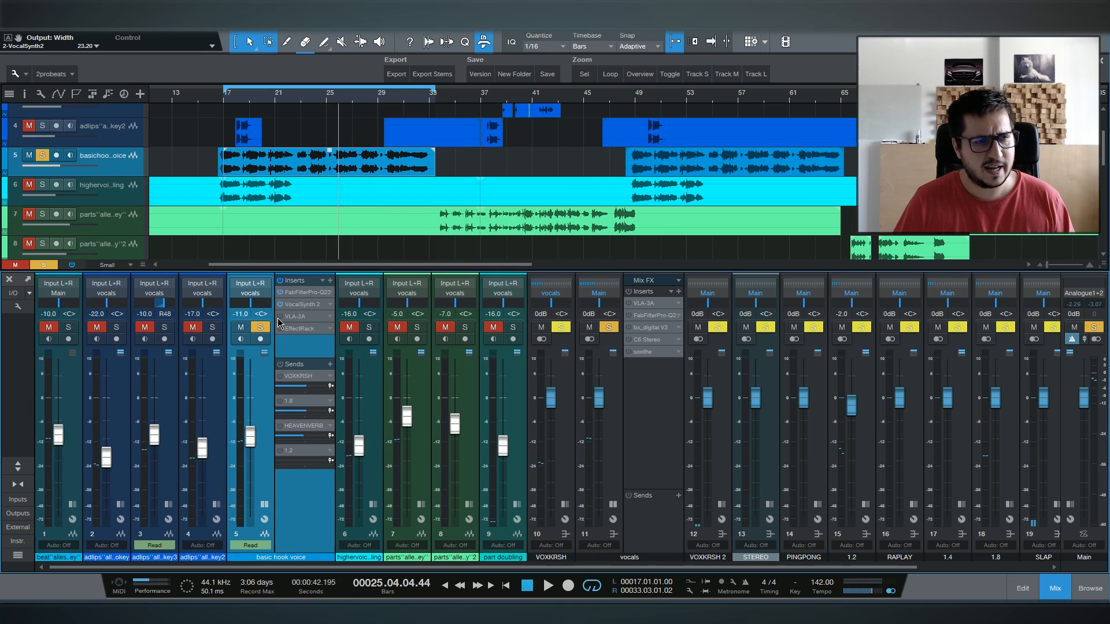
Step: Open the VLA-2A compressor on the basic hook voice and play from bar 17 to watch its gain reduction
{"action": "double_click", "coordinate": [296, 318]}
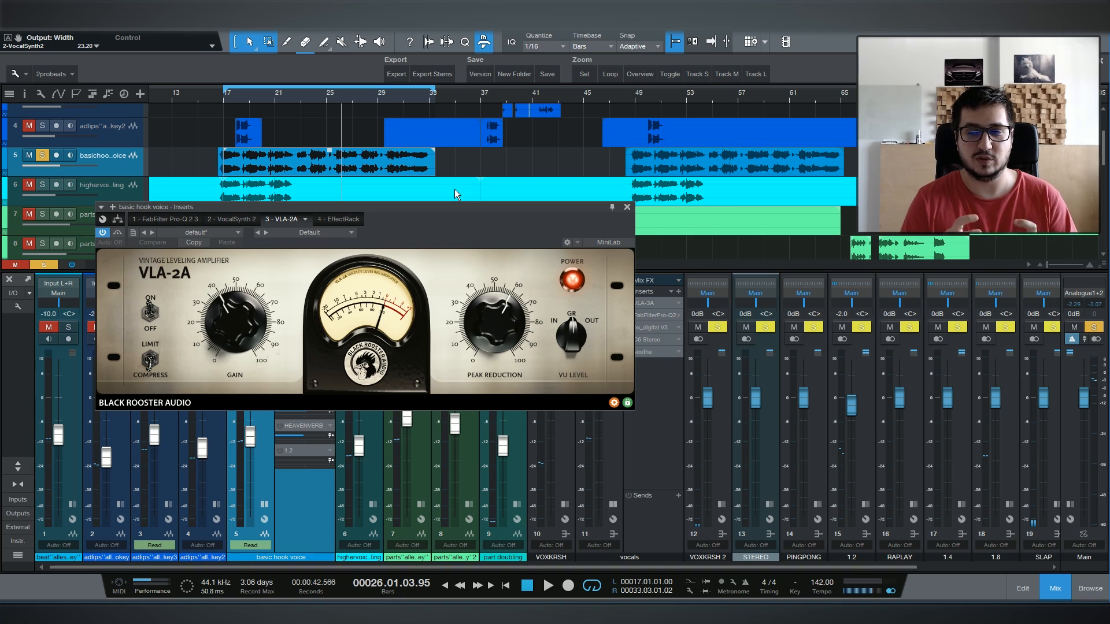
{"action": "left_click", "coordinate": [224, 100]}
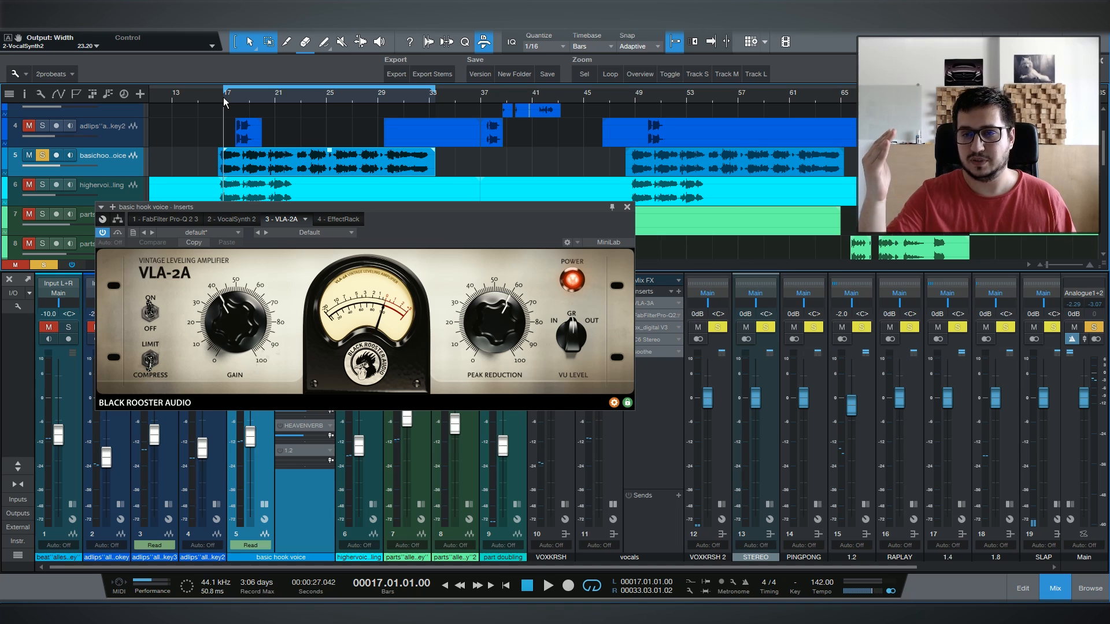
{"action": "key", "text": "space"}
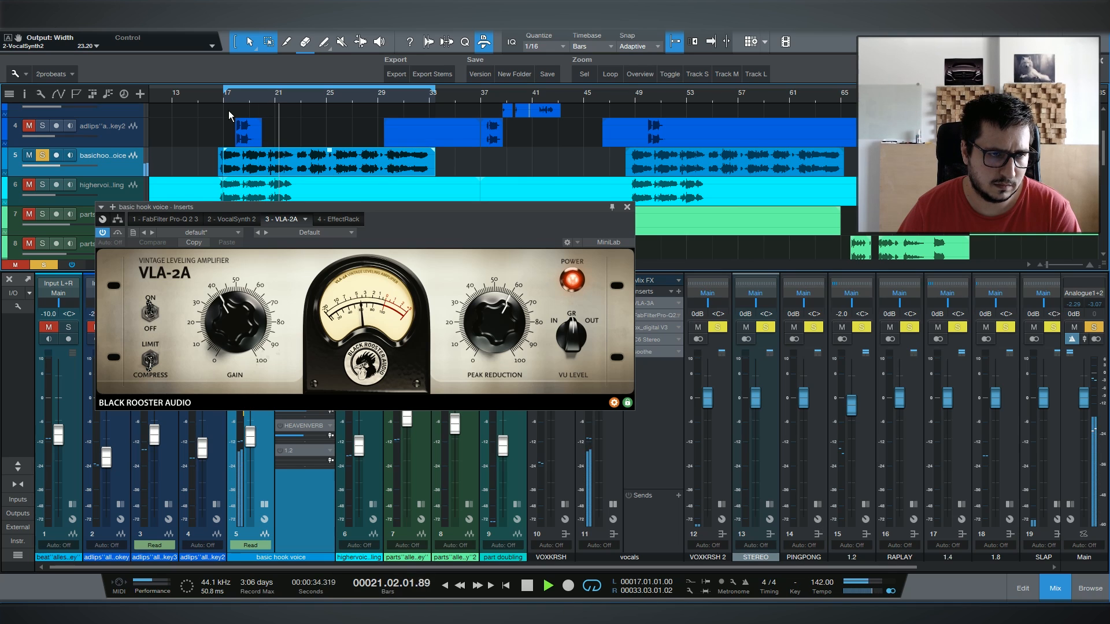
{"action": "key", "text": "space"}
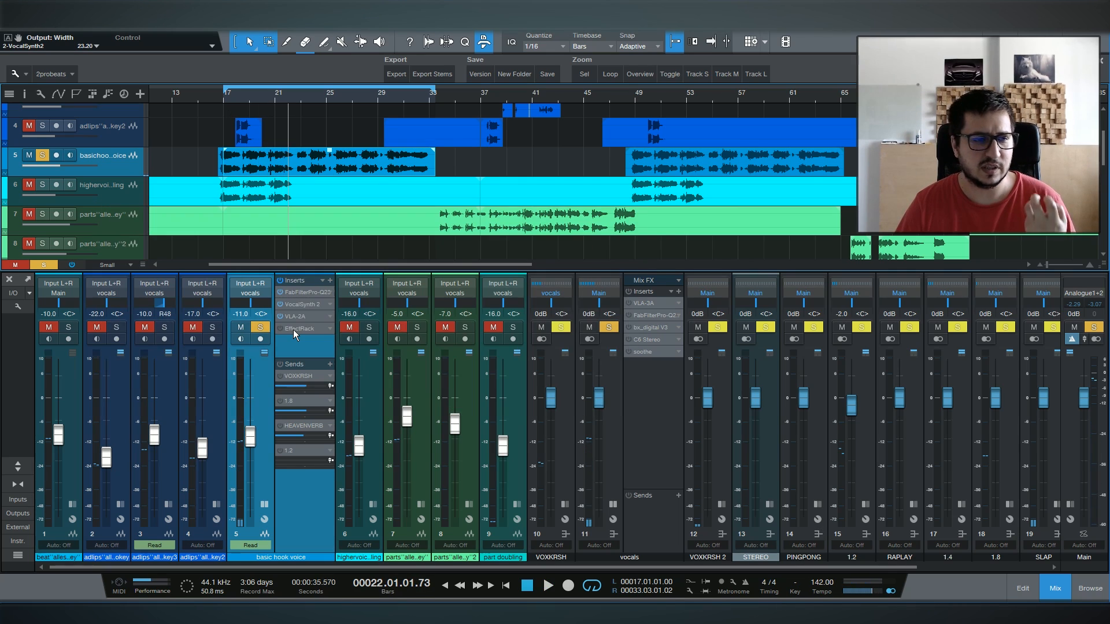
Step: Open the EffectRack on the basic hook voice and audition PrimalTap with its mix raised to 100%
{"action": "left_click", "coordinate": [299, 328]}
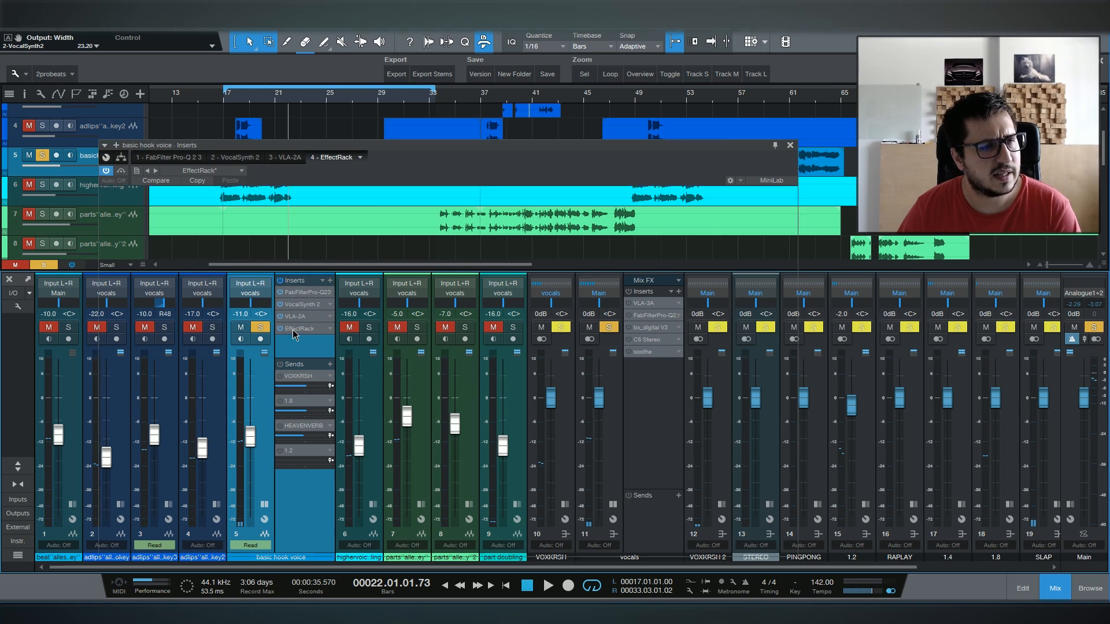
{"action": "left_click_drag", "start_coordinate": [517, 391], "coordinate": [518, 370]}
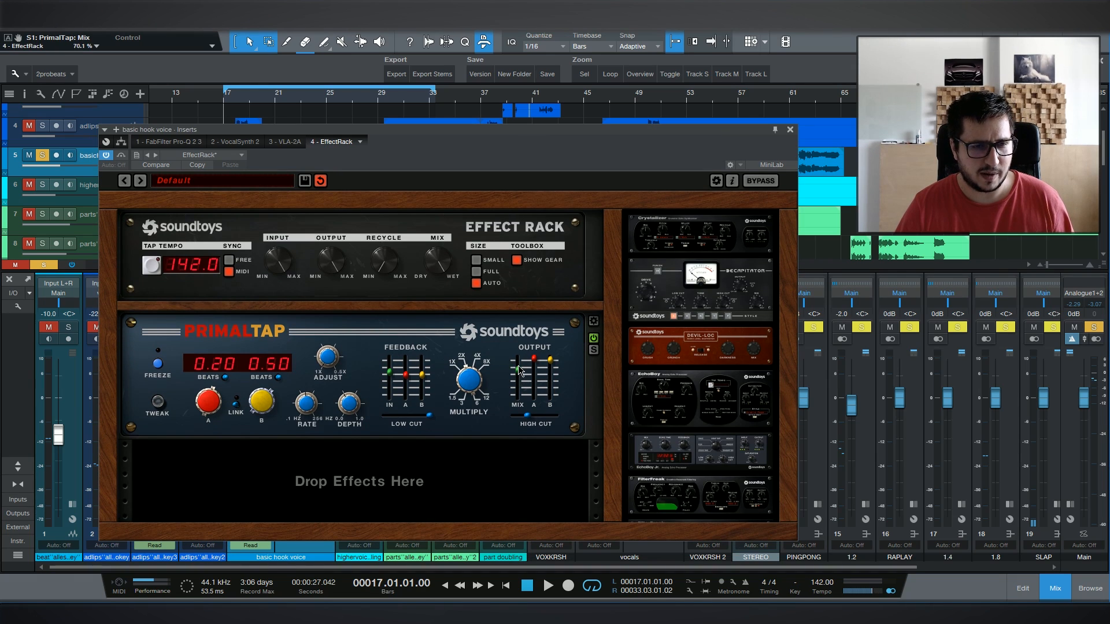
{"action": "key", "text": "space"}
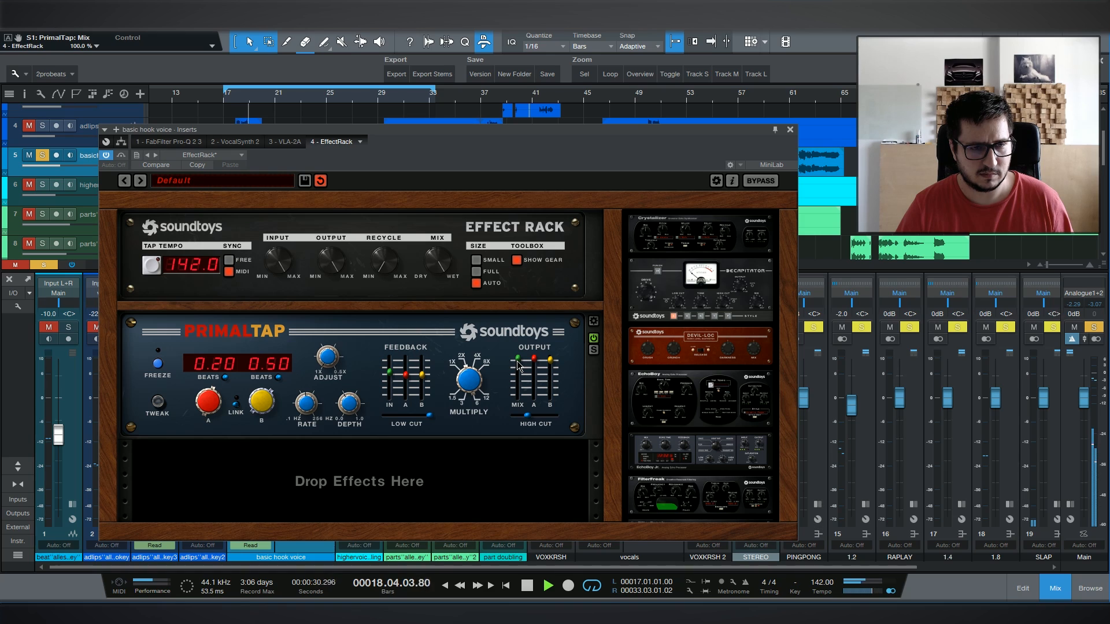
{"action": "key", "text": "space"}
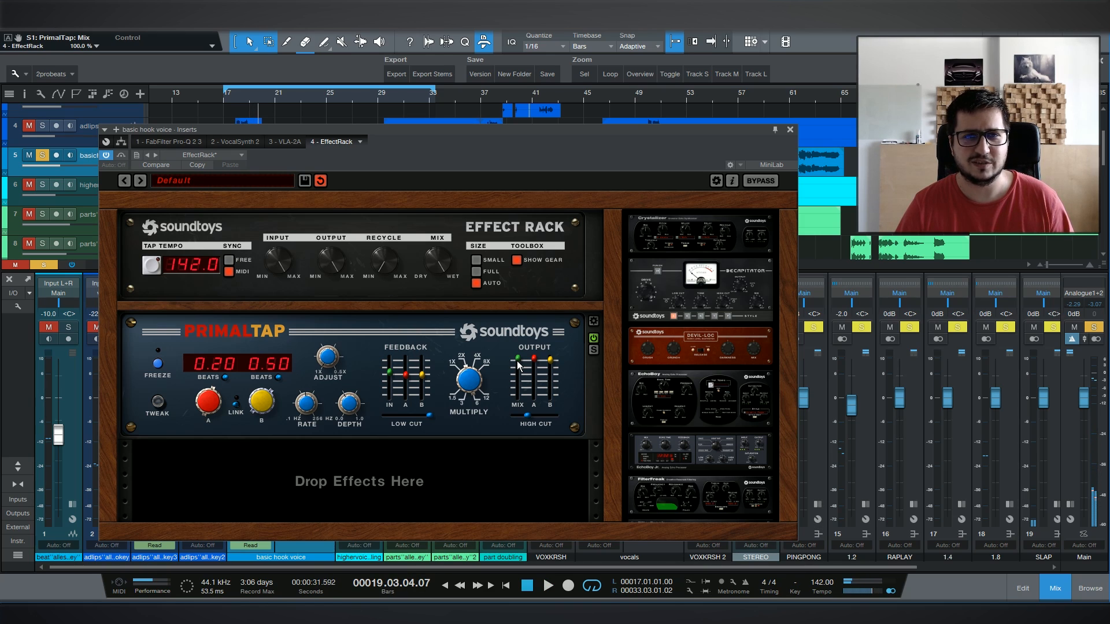
Step: Lower the PrimalTap mix to about 18.7% while listening to the basic hook voice, and close the EffectRack
{"action": "left_click_drag", "start_coordinate": [519, 366], "coordinate": [527, 419]}
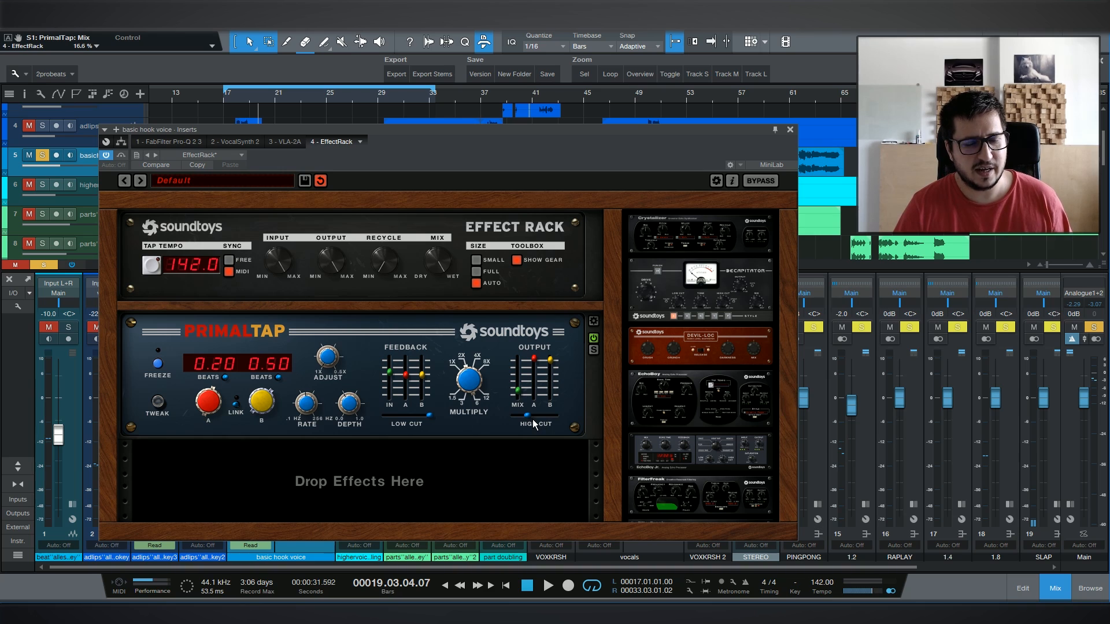
{"action": "key", "text": "space"}
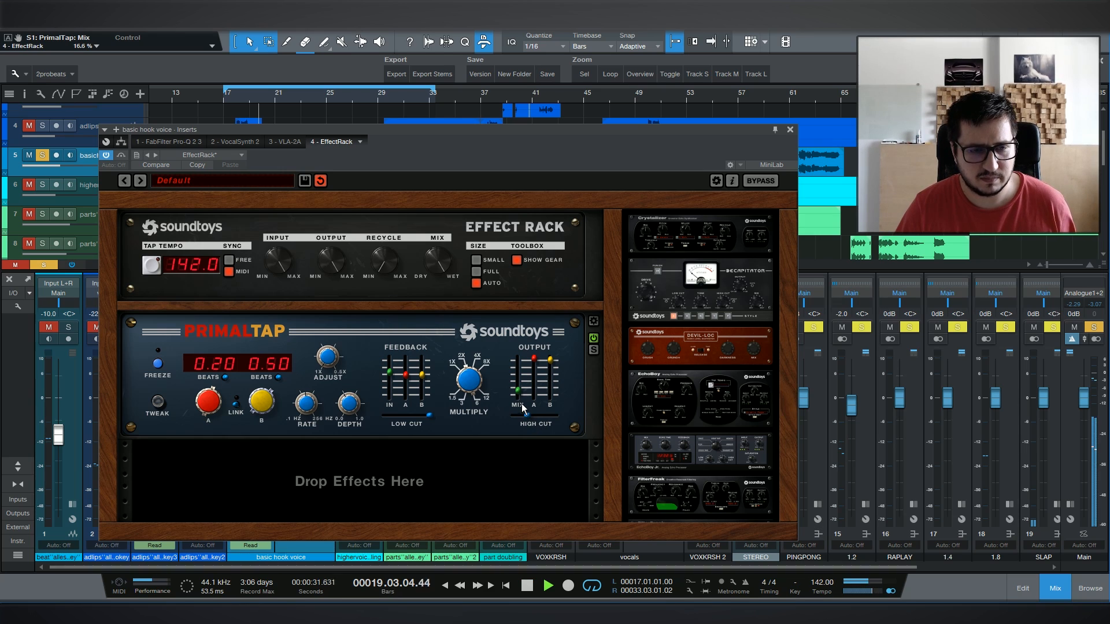
{"action": "mouse_move", "coordinate": [521, 403]}
{"action": "left_mouse_down"}
{"action": "mouse_move", "coordinate": [523, 385]}
{"action": "mouse_move", "coordinate": [524, 398]}
{"action": "left_mouse_up"}
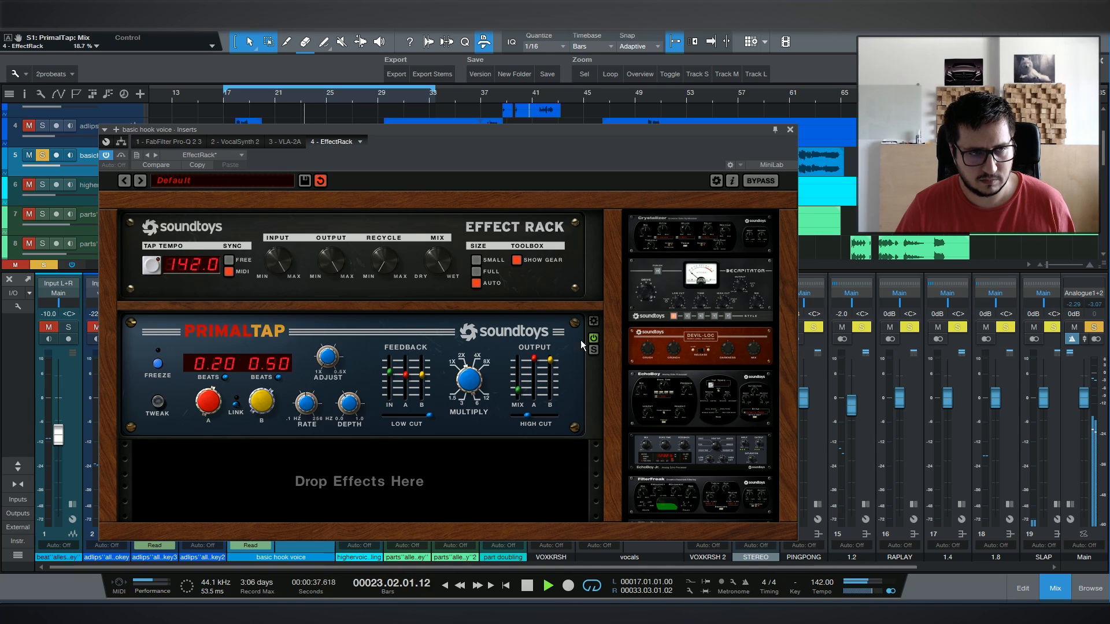
{"action": "key", "text": "space"}
{"action": "left_click", "coordinate": [789, 129]}
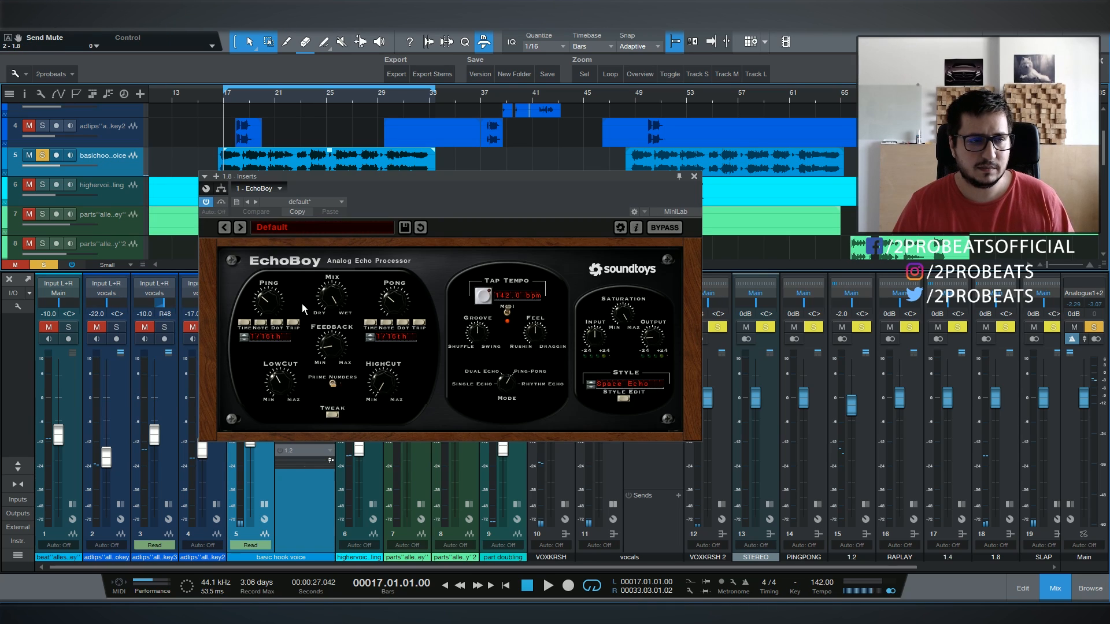
Step: Close the 1.8 bus's EchoBoy and adjust the basic hook voice's send level to 1.8 during playback
{"action": "left_click", "coordinate": [694, 177]}
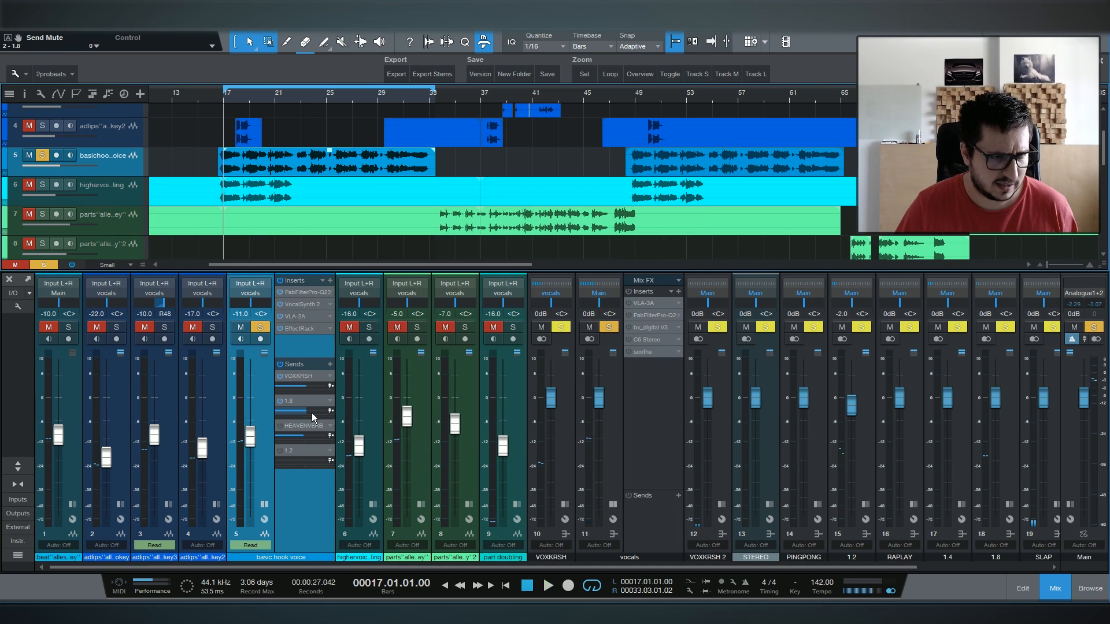
{"action": "key", "text": "space"}
{"action": "mouse_move", "coordinate": [311, 411]}
{"action": "left_mouse_down"}
{"action": "mouse_move", "coordinate": [337, 325]}
{"action": "mouse_move", "coordinate": [305, 408]}
{"action": "left_mouse_up"}
{"action": "key", "text": "space"}
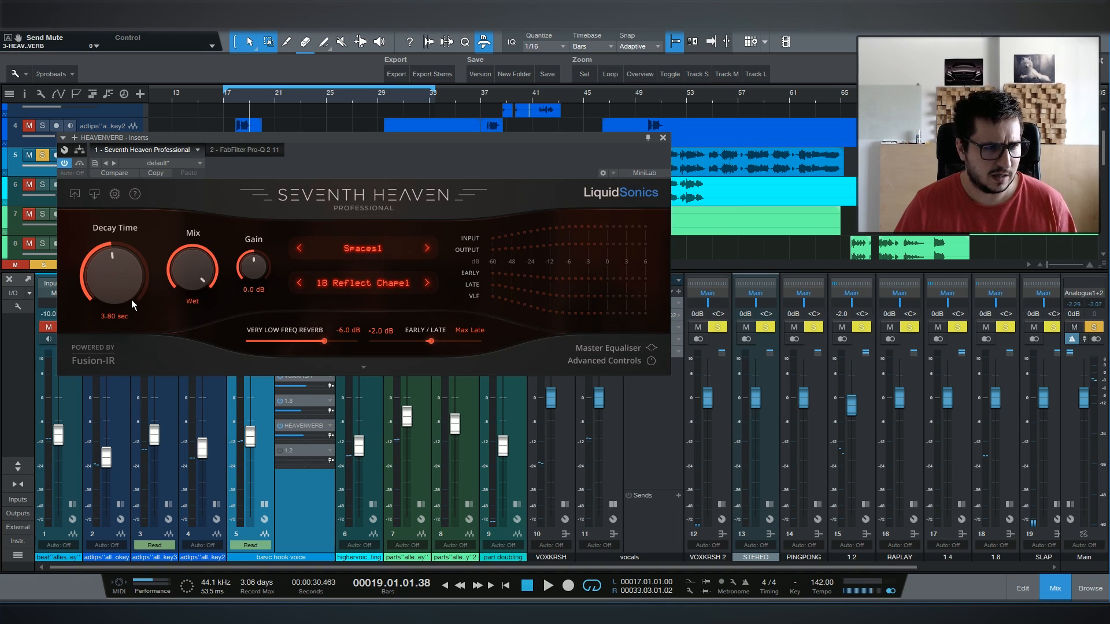
Step: Play from bar 17, try the Seventh Heaven reverb gain at 15 dB, reset it to 0 dB, and close the plug-in
{"action": "left_click", "coordinate": [220, 95]}
{"action": "key", "text": "space"}
{"action": "left_click_drag", "start_coordinate": [258, 269], "coordinate": [276, 228]}
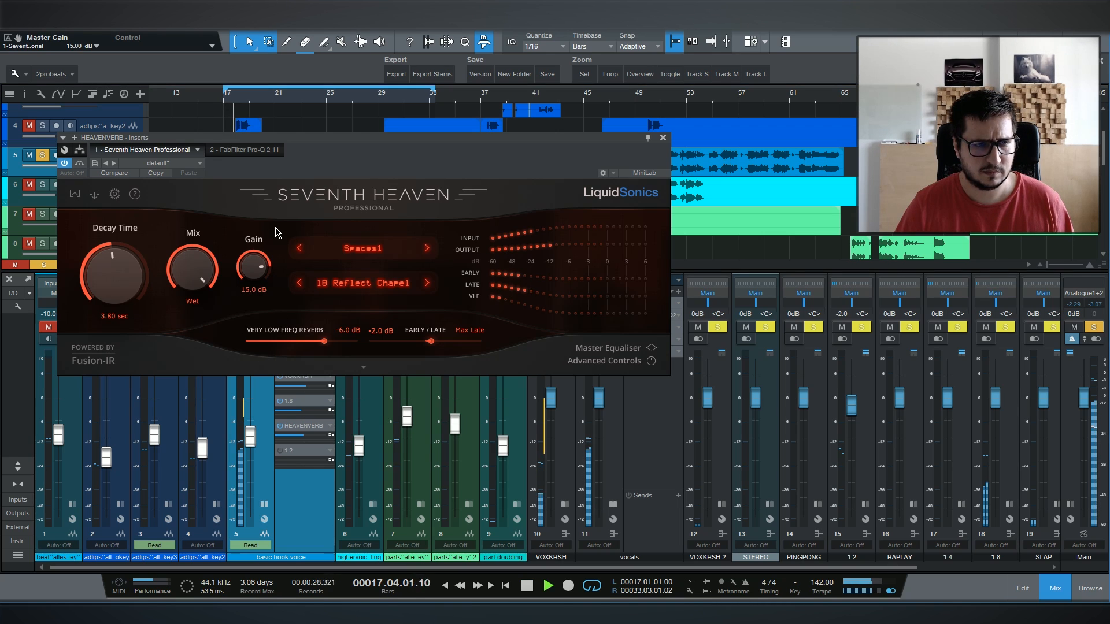
{"action": "double_click", "coordinate": [260, 264]}
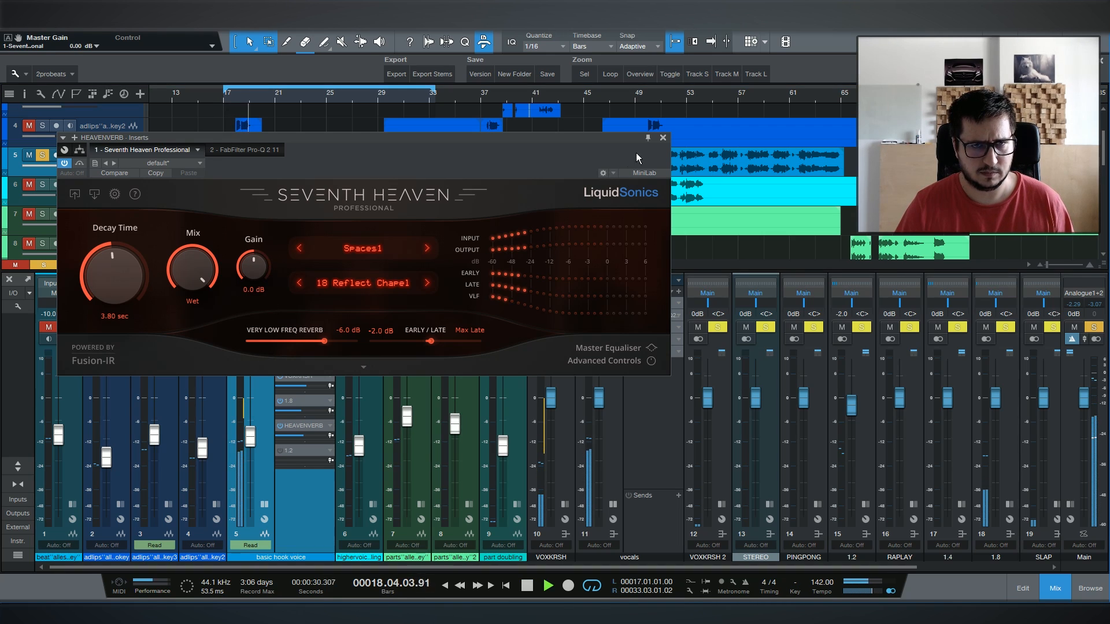
{"action": "key", "text": "space"}
{"action": "left_click", "coordinate": [663, 138]}
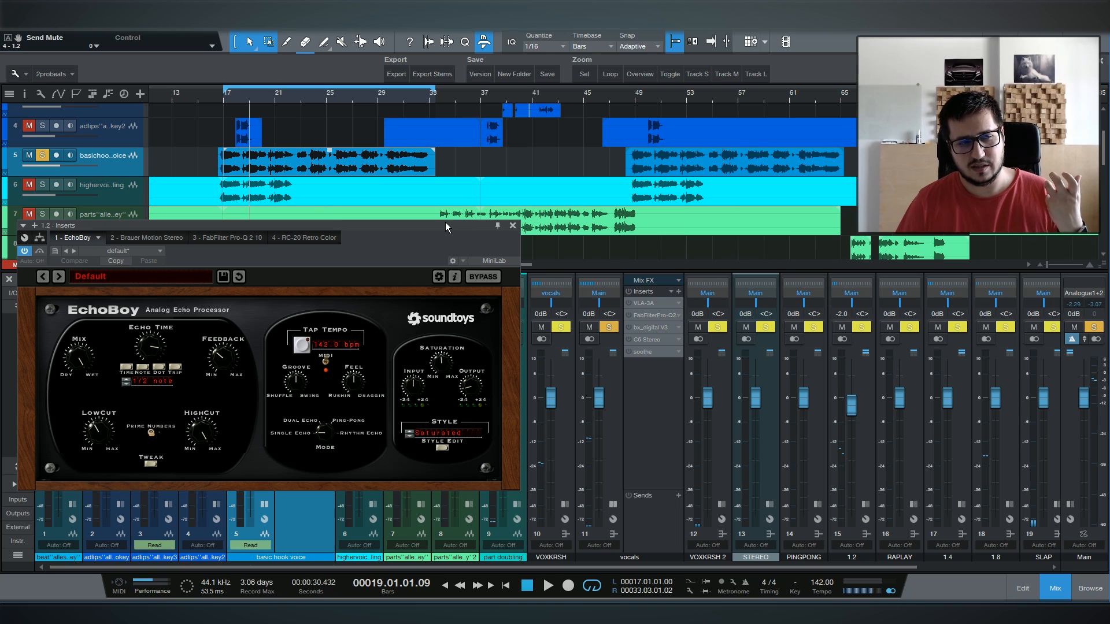
Step: Show the track automation and examine the basic hook voice's send level envelope for the 1.2 delay up close
{"action": "key", "text": "a"}
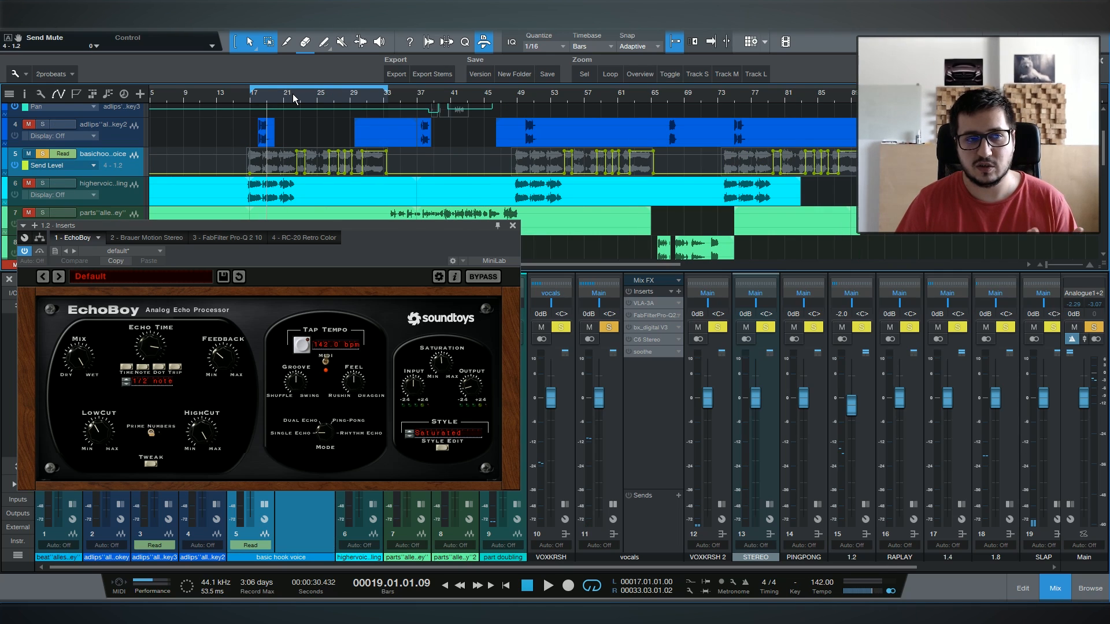
{"action": "scroll", "coordinate": [293, 94], "scroll_direction": "up", "scroll_amount": 2}
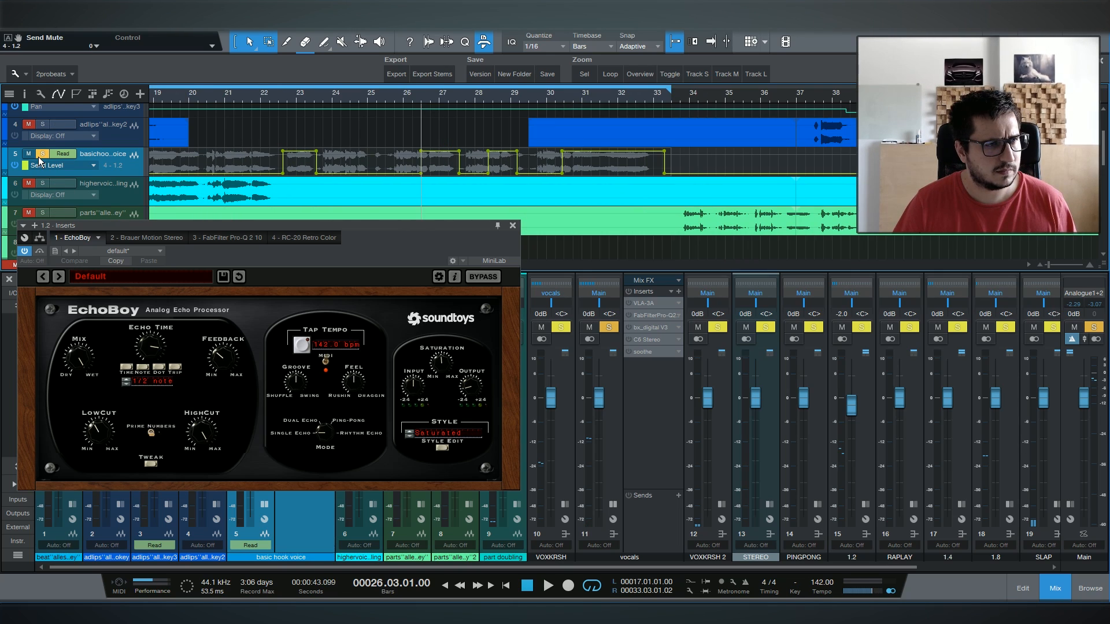
Step: Play the basic hook voice from bar 26 and set the loop range from 26.03 to 28.01
{"action": "key", "text": "space"}
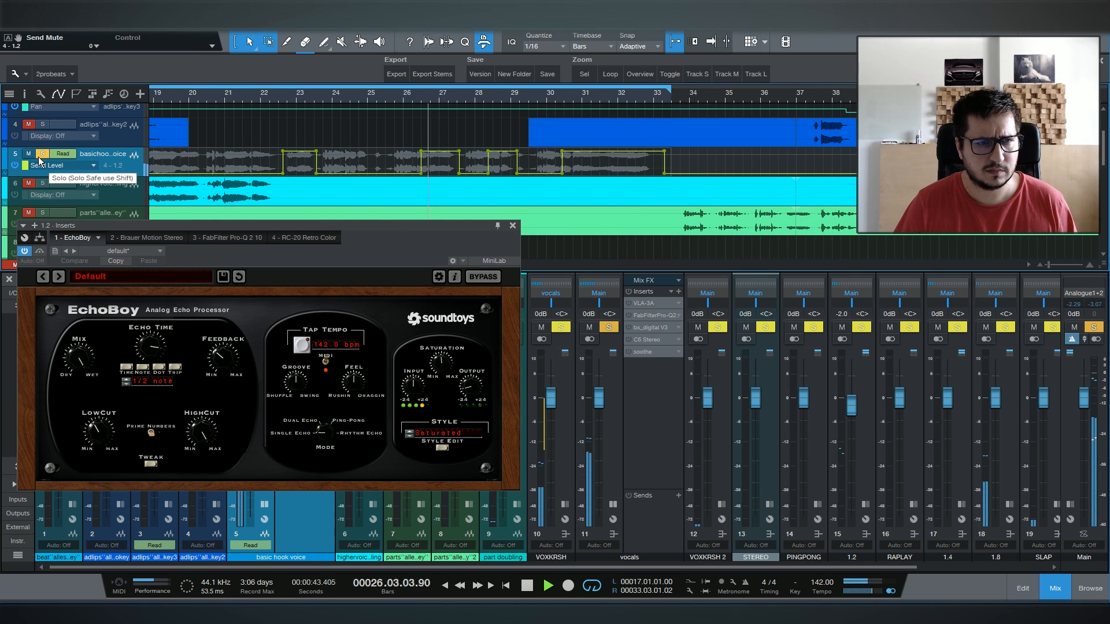
{"action": "key", "text": "space"}
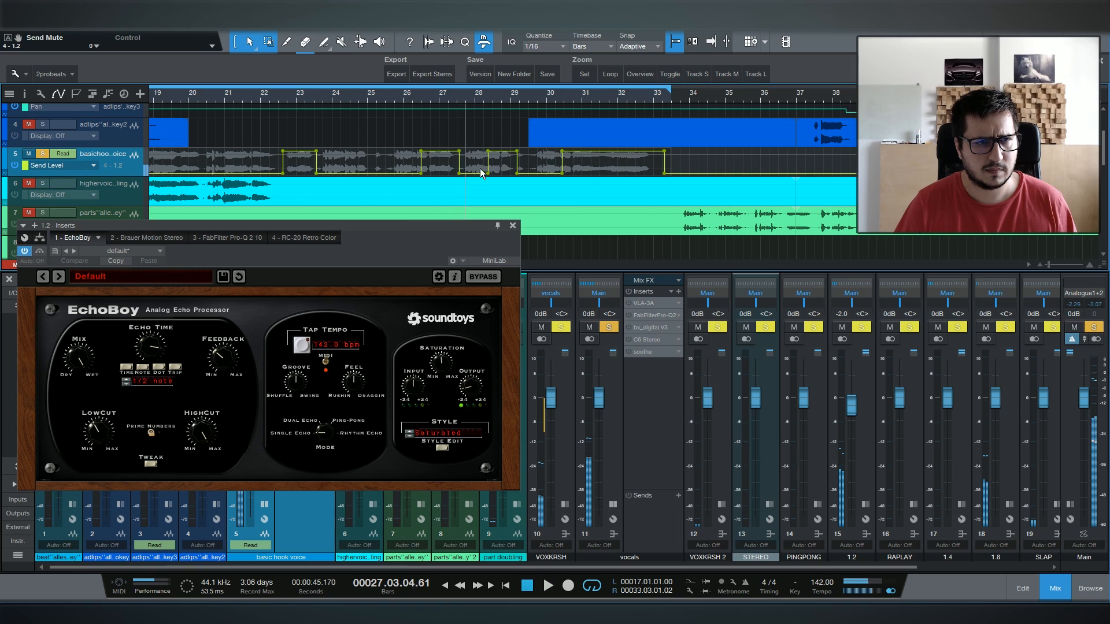
{"action": "left_click", "coordinate": [429, 97]}
{"action": "left_click_drag", "start_coordinate": [426, 87], "coordinate": [478, 87]}
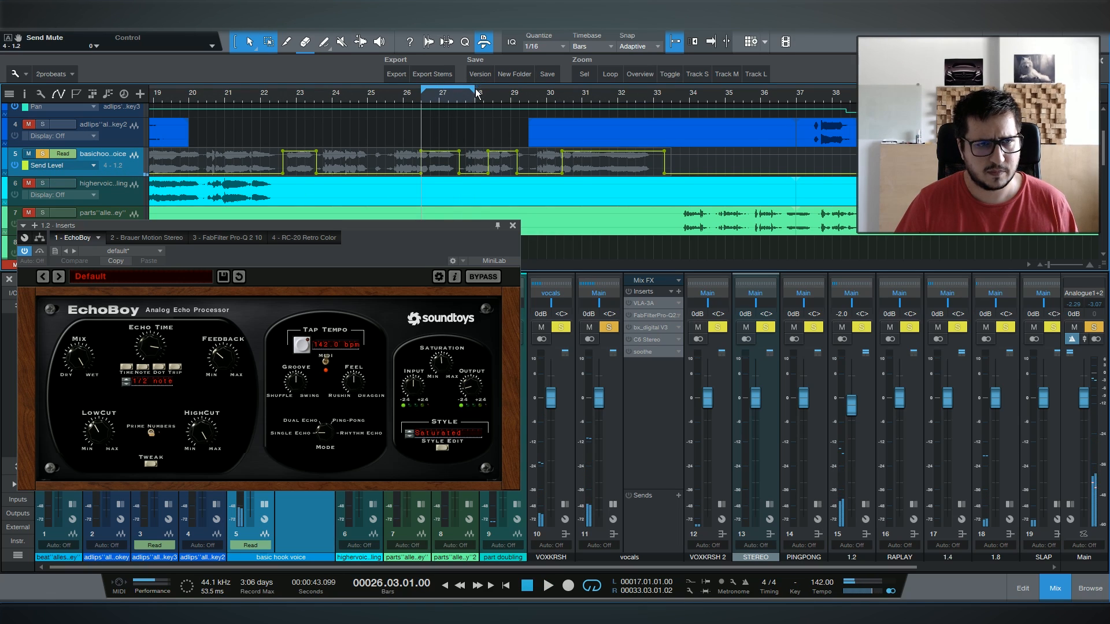
Step: Examine the 1.2 bus's Brauer Motion Stereo, FabFilter Pro-Q 2 and RC-20 Retro Color inserts
{"action": "left_click", "coordinate": [137, 240]}
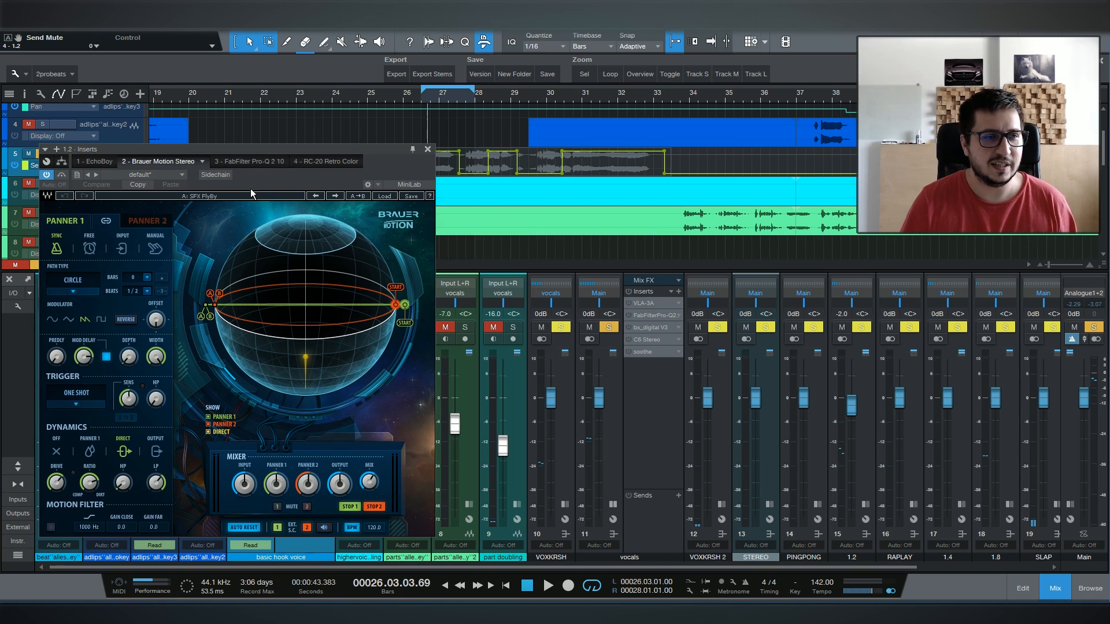
{"action": "left_click", "coordinate": [249, 161]}
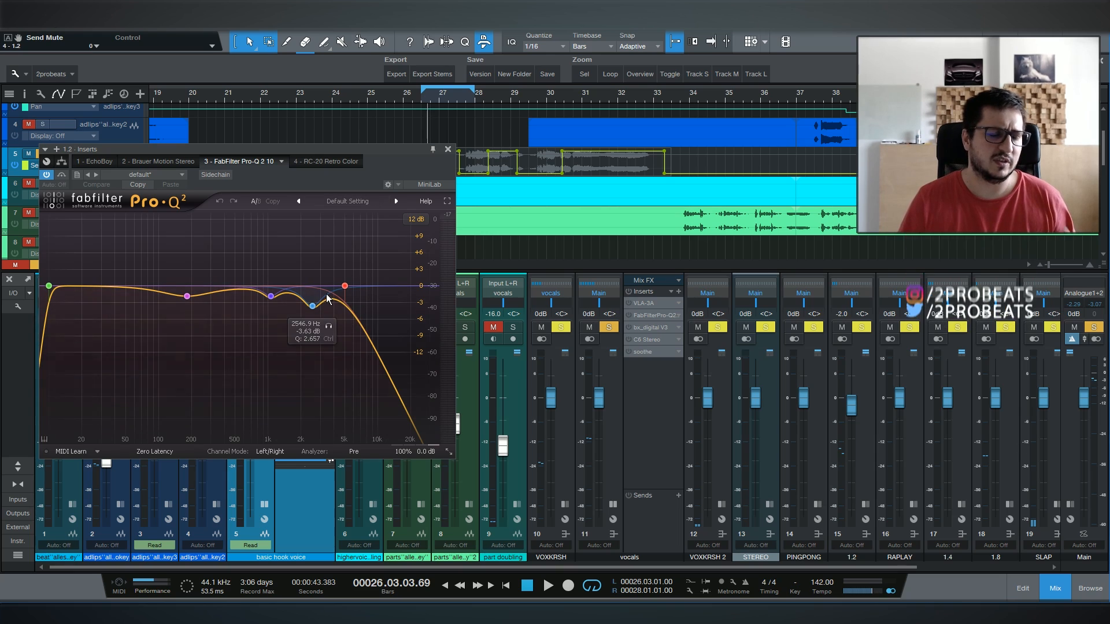
{"action": "left_click", "coordinate": [326, 161]}
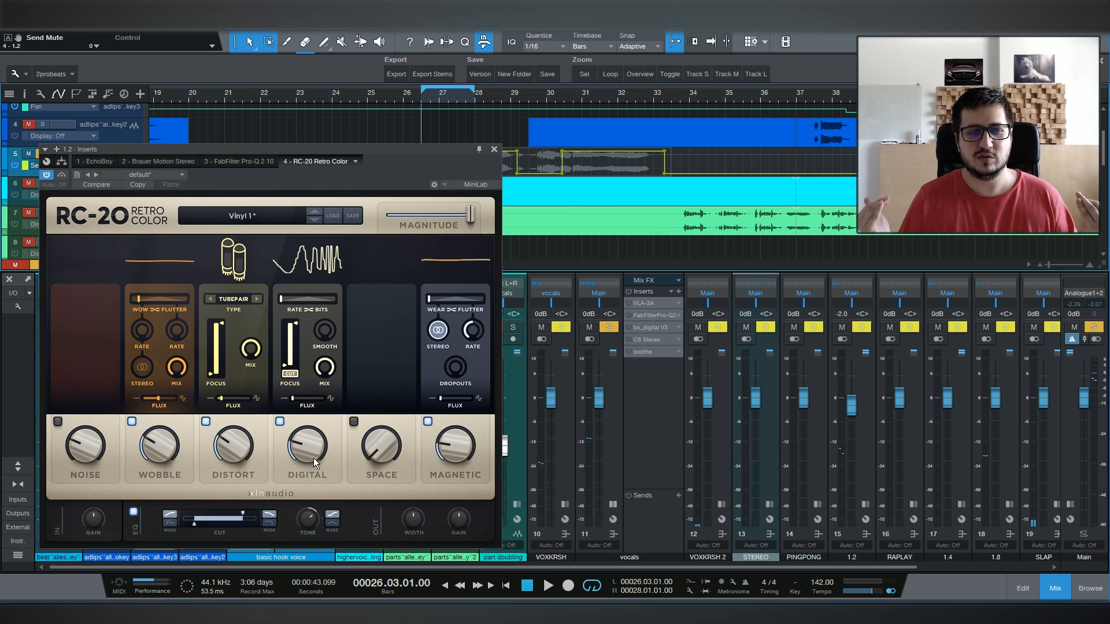
Step: Try RC-20 Retro Color's Digital amount at 79% during playback, undo the change, and close the plug-in
{"action": "left_click_drag", "start_coordinate": [314, 458], "coordinate": [356, 459]}
{"action": "key", "text": "space"}
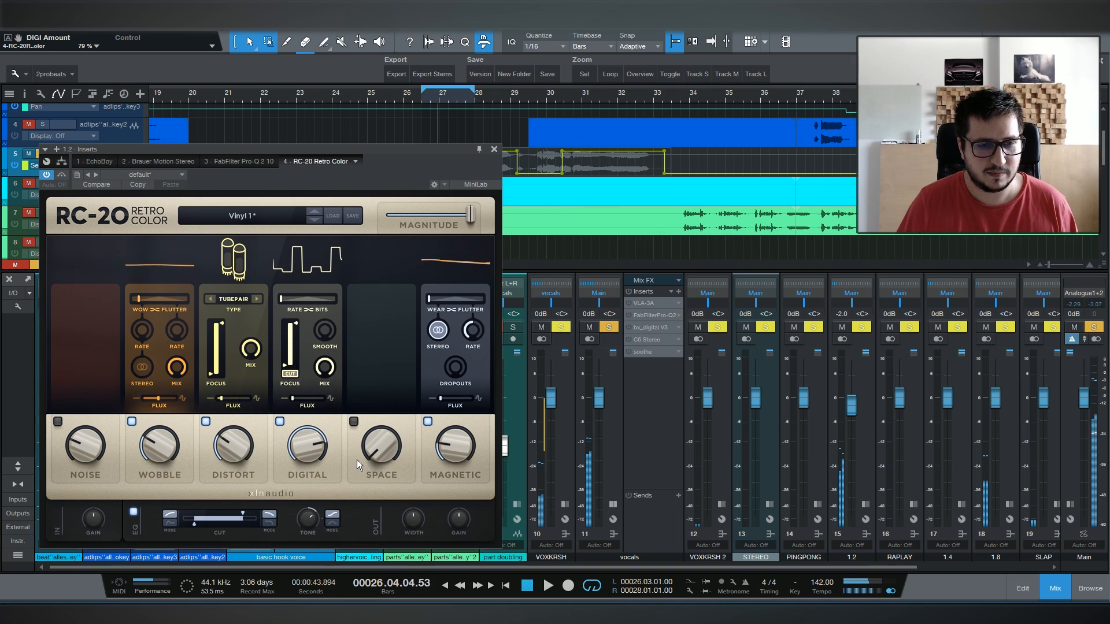
{"action": "key", "text": "ctrl+z"}
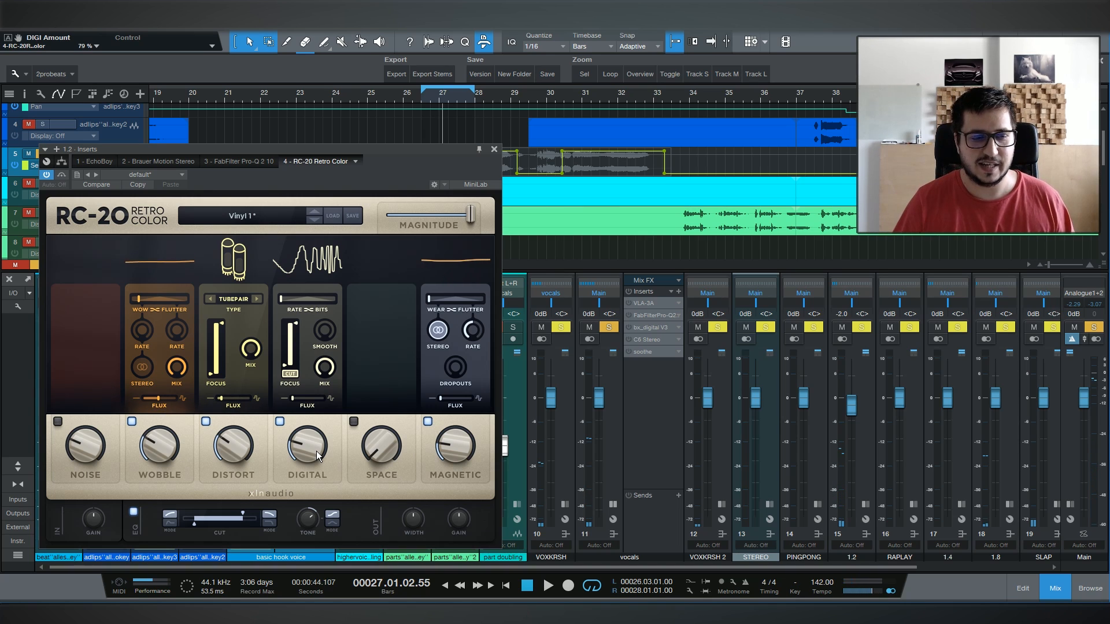
{"action": "key", "text": "Escape"}
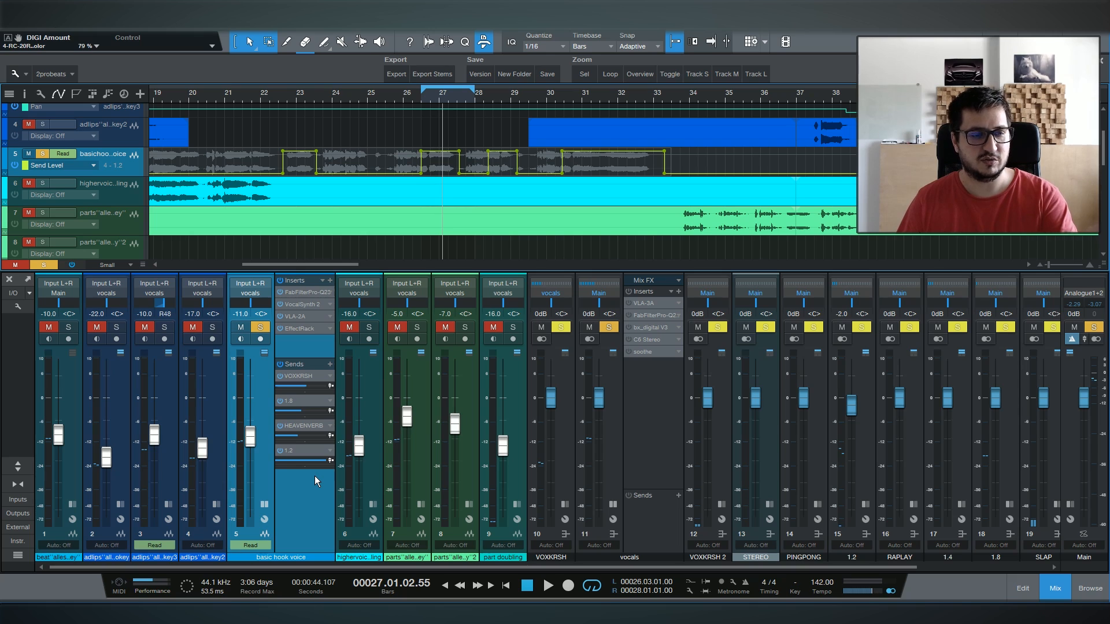
Step: Select the vocals bus, set the loop range from bar 17 to bar 33, and return to the loop start
{"action": "left_click", "coordinate": [620, 317]}
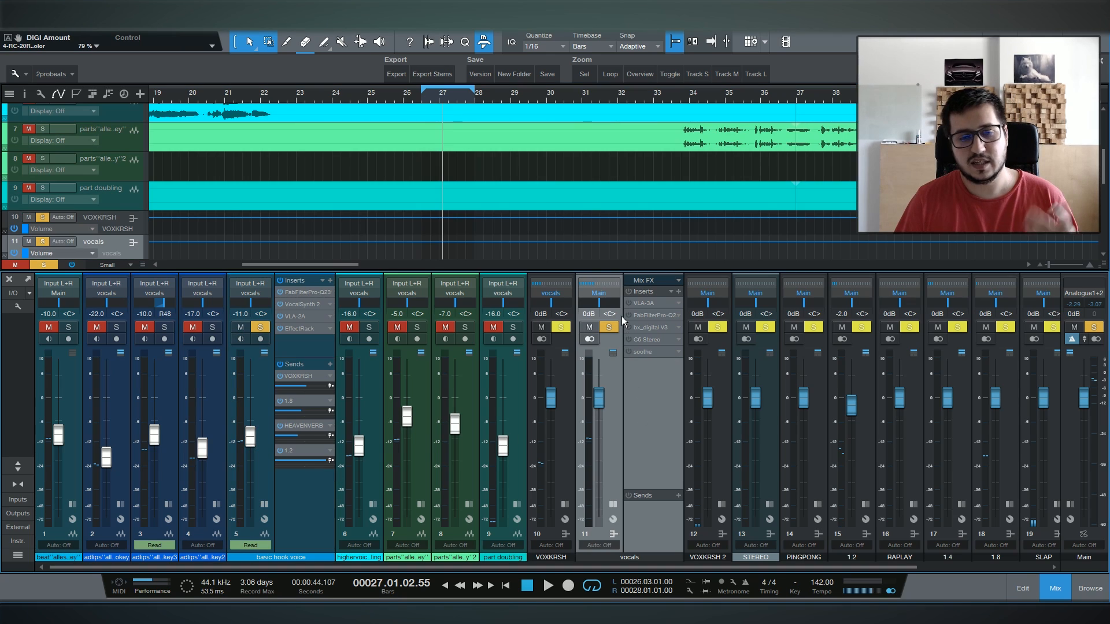
{"action": "scroll", "coordinate": [379, 203], "scroll_direction": "up", "scroll_amount": 4}
{"action": "scroll", "coordinate": [379, 202], "scroll_direction": "down", "scroll_amount": 1}
{"action": "scroll", "coordinate": [403, 98], "scroll_direction": "down", "scroll_amount": 3}
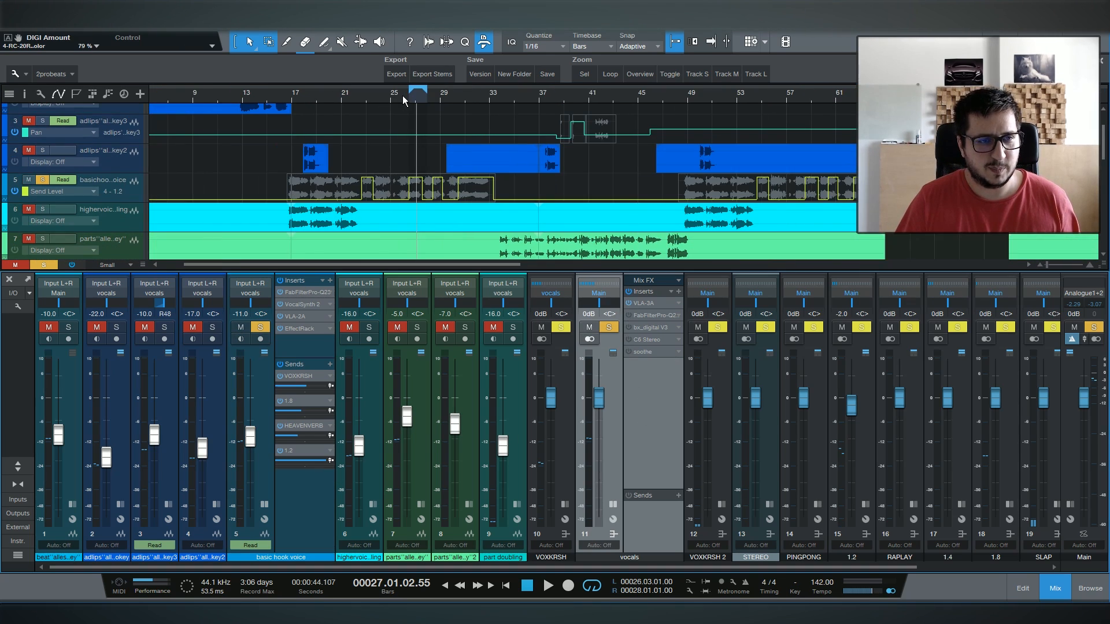
{"action": "left_click_drag", "start_coordinate": [294, 89], "coordinate": [490, 90]}
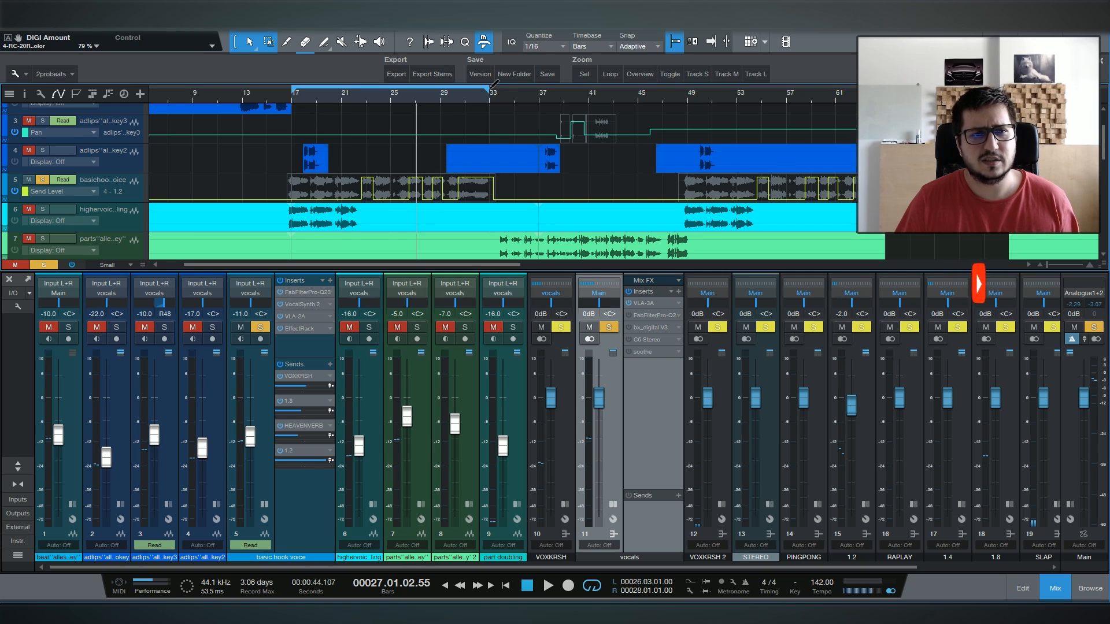
{"action": "key", "text": "KP_1"}
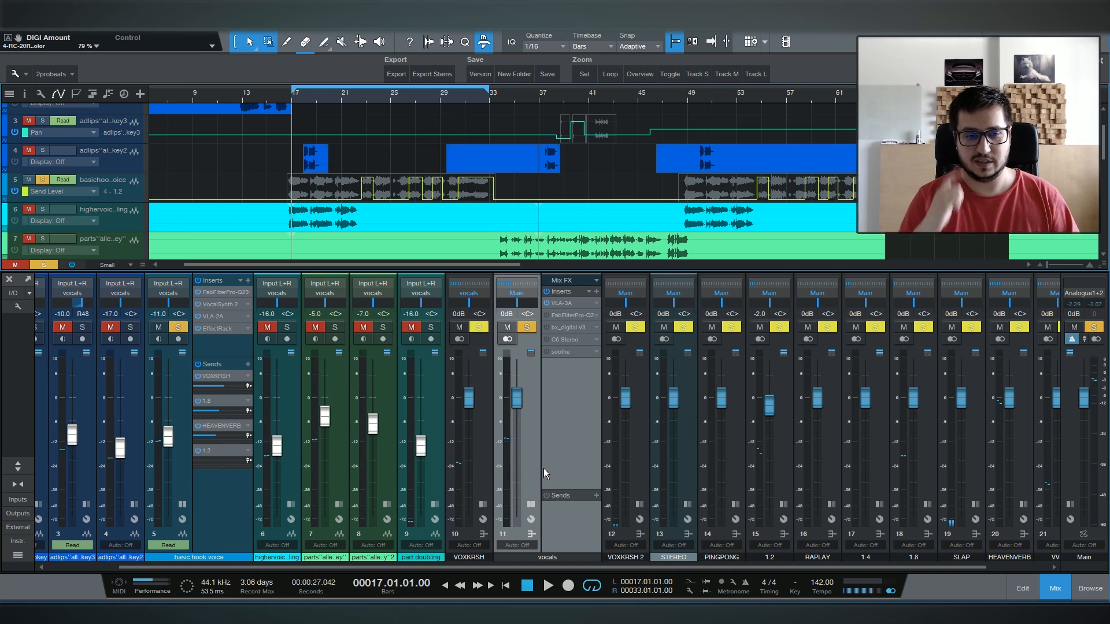
Step: Open the vocals bus's VLA-3A, watch its gain reduction during playback, and close it
{"action": "left_click", "coordinate": [561, 303]}
{"action": "left_click_drag", "start_coordinate": [444, 177], "coordinate": [445, 225]}
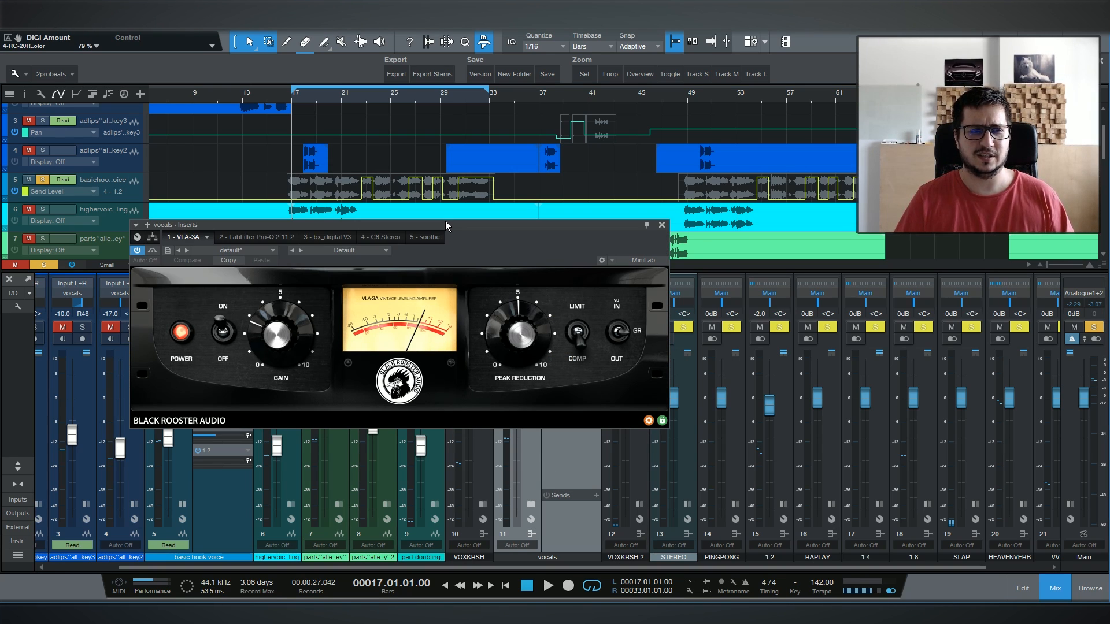
{"action": "key", "text": "space"}
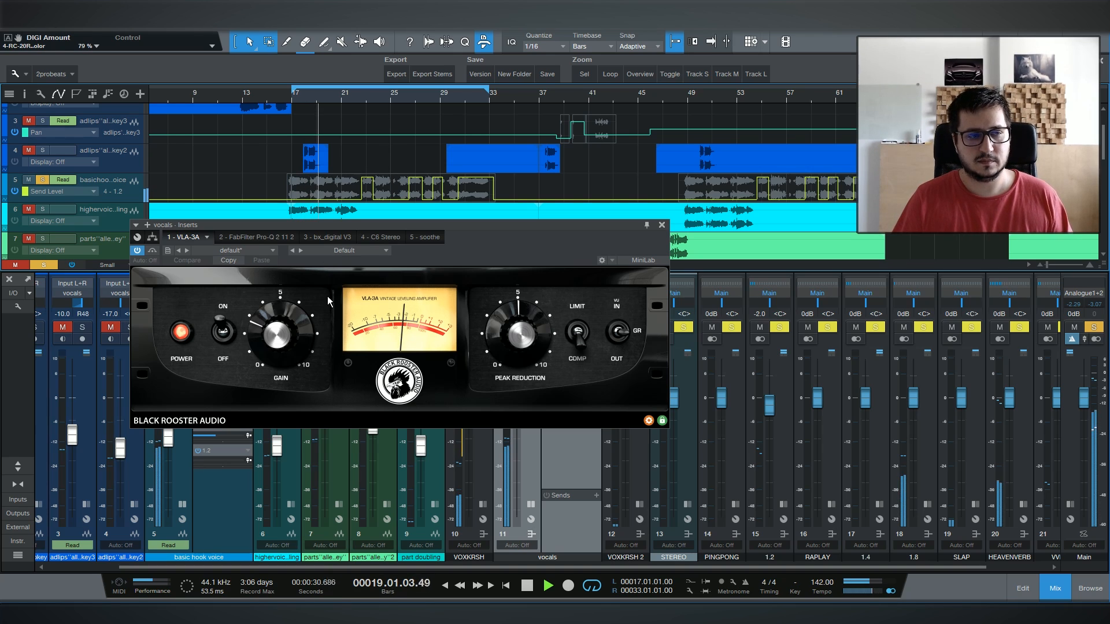
{"action": "key", "text": "space"}
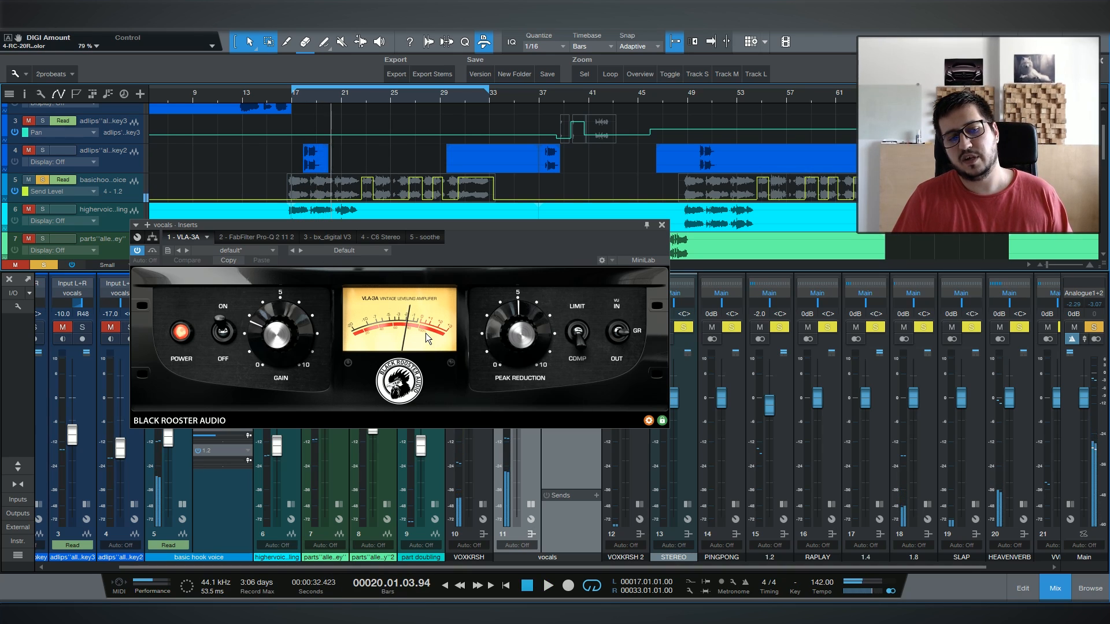
{"action": "left_click", "coordinate": [662, 224]}
Step: Open the vocals bus's FabFilter Pro-Q 2, solo its low-mid cut band during playback, and close the plug-in
{"action": "left_click", "coordinate": [571, 315]}
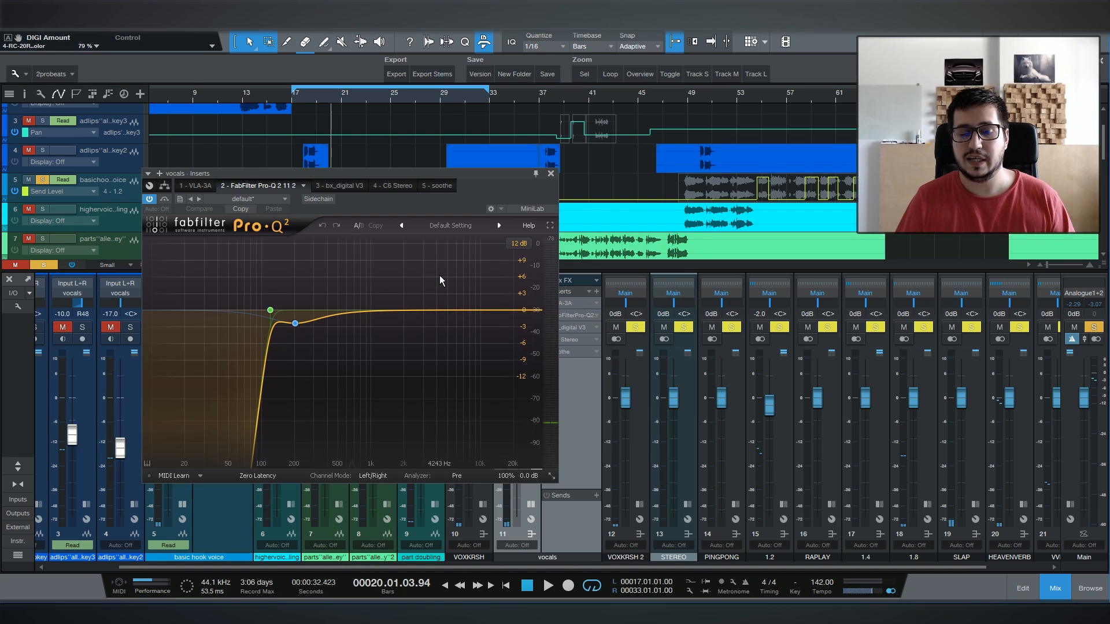
{"action": "key", "text": "space"}
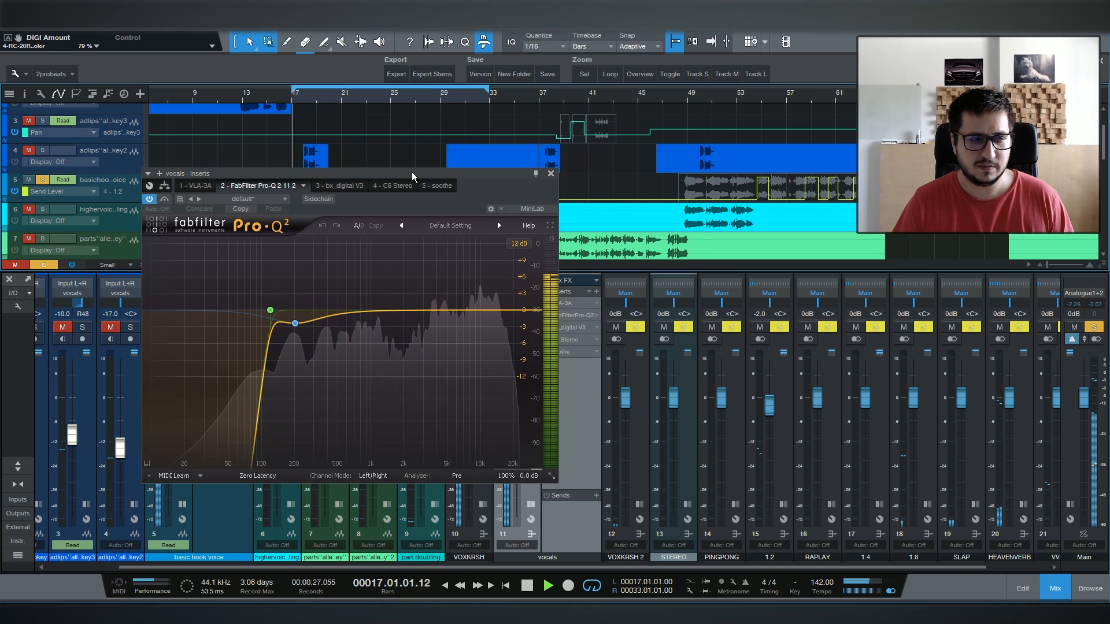
{"action": "left_click", "coordinate": [312, 343]}
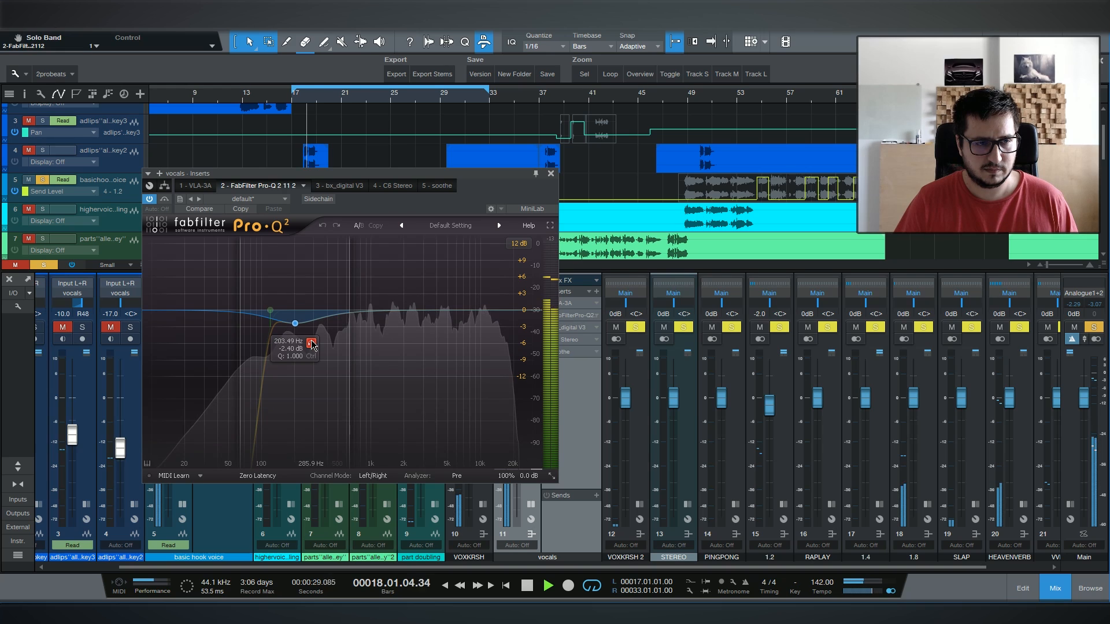
{"action": "key", "text": "space"}
{"action": "left_click", "coordinate": [551, 174]}
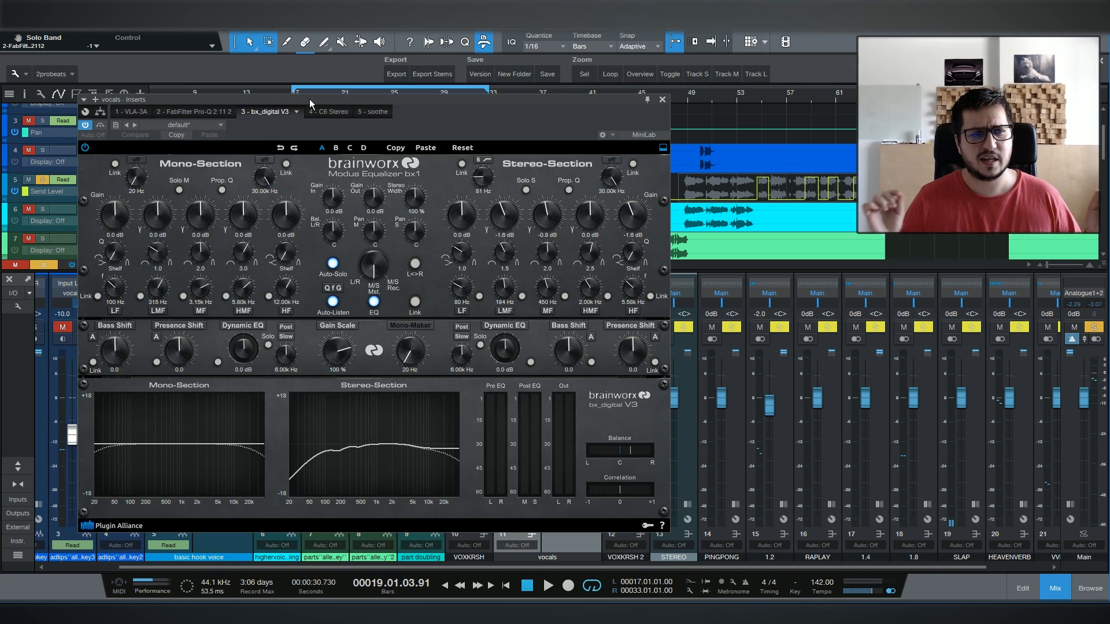
Step: Set the stereo section's HF gain to -1.9 dB in bx_digital V3, listen to the result, and close the plug-in
{"action": "left_click", "coordinate": [632, 281]}
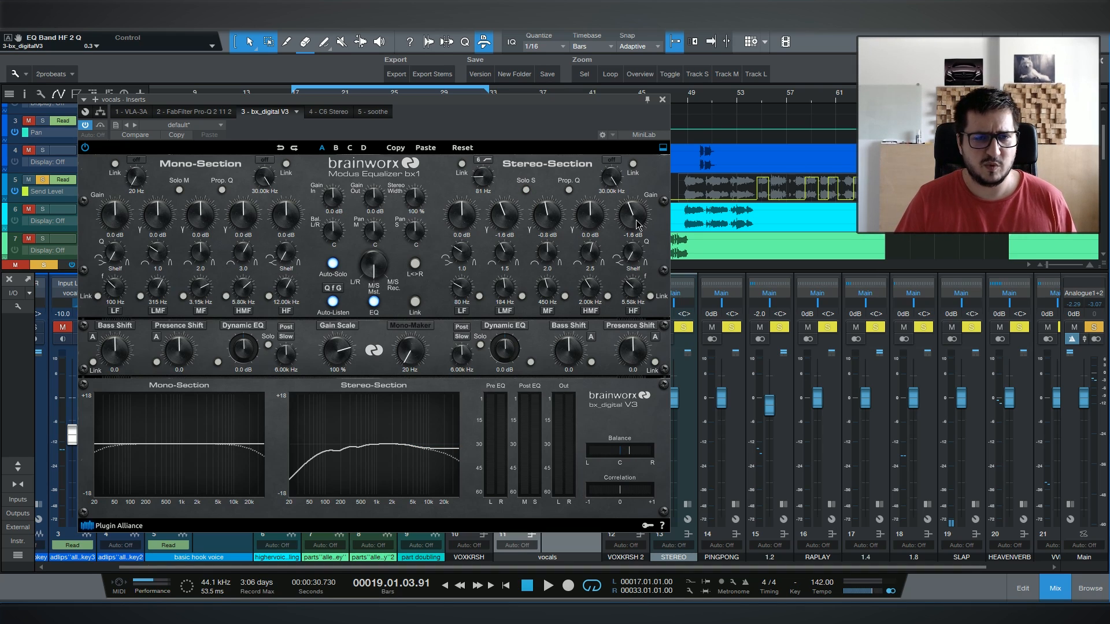
{"action": "left_click_drag", "start_coordinate": [637, 225], "coordinate": [654, 274]}
{"action": "key", "text": "space"}
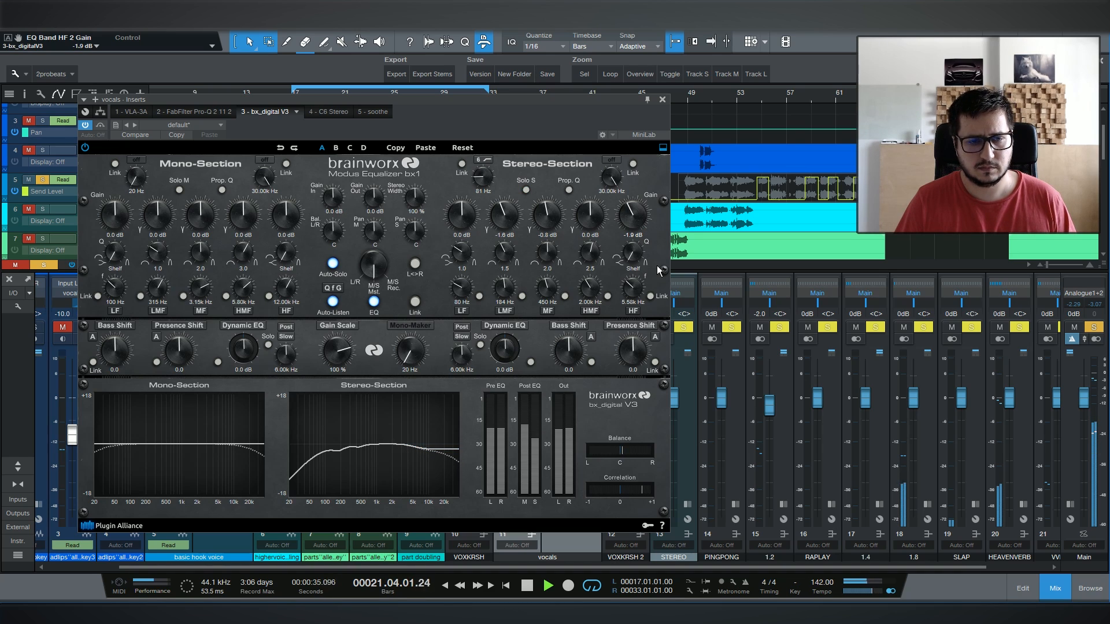
{"action": "key", "text": "space"}
{"action": "left_click", "coordinate": [663, 100]}
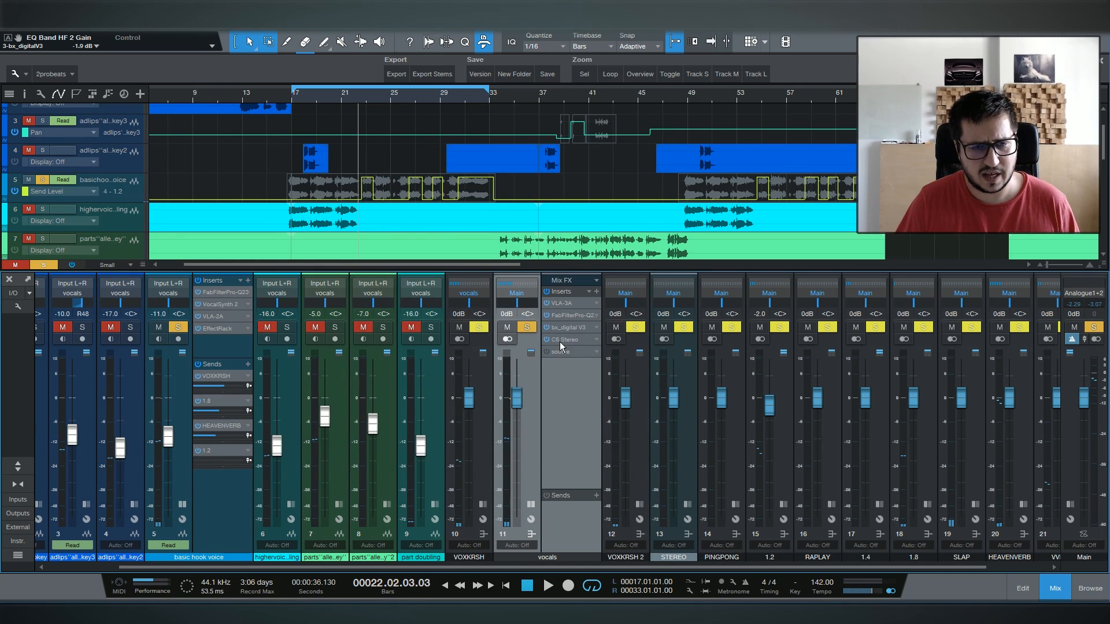
Step: Open the vocals bus's C6 Stereo and listen to bands 5 and 4 soloed one at a time during playback
{"action": "left_click", "coordinate": [559, 342]}
{"action": "left_click_drag", "start_coordinate": [546, 175], "coordinate": [419, 177]}
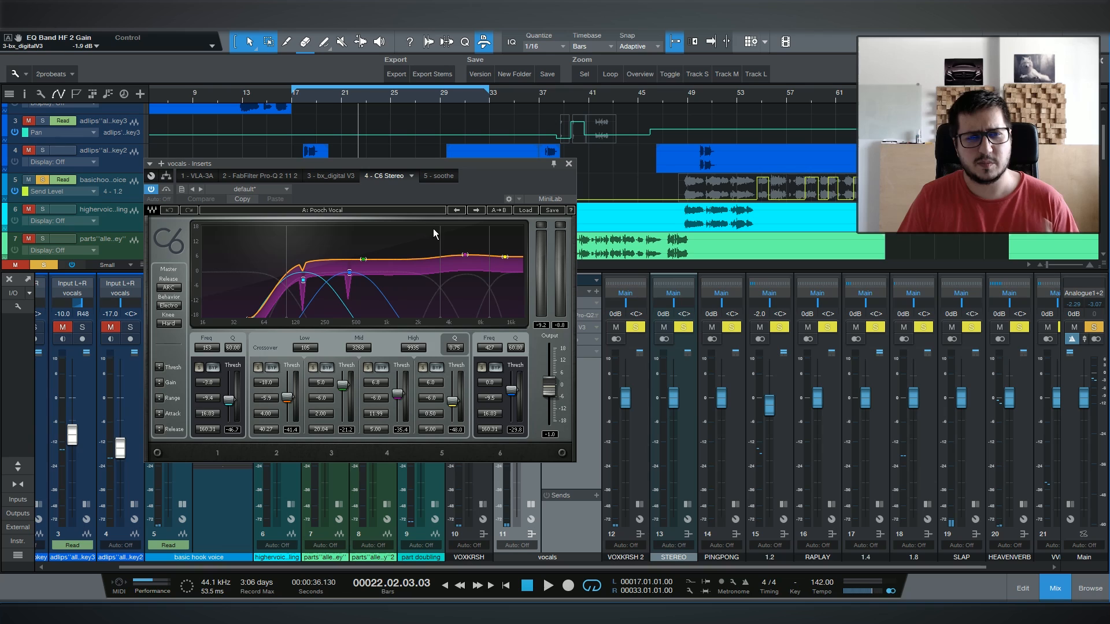
{"action": "left_click", "coordinate": [523, 212]}
{"action": "key", "text": "space"}
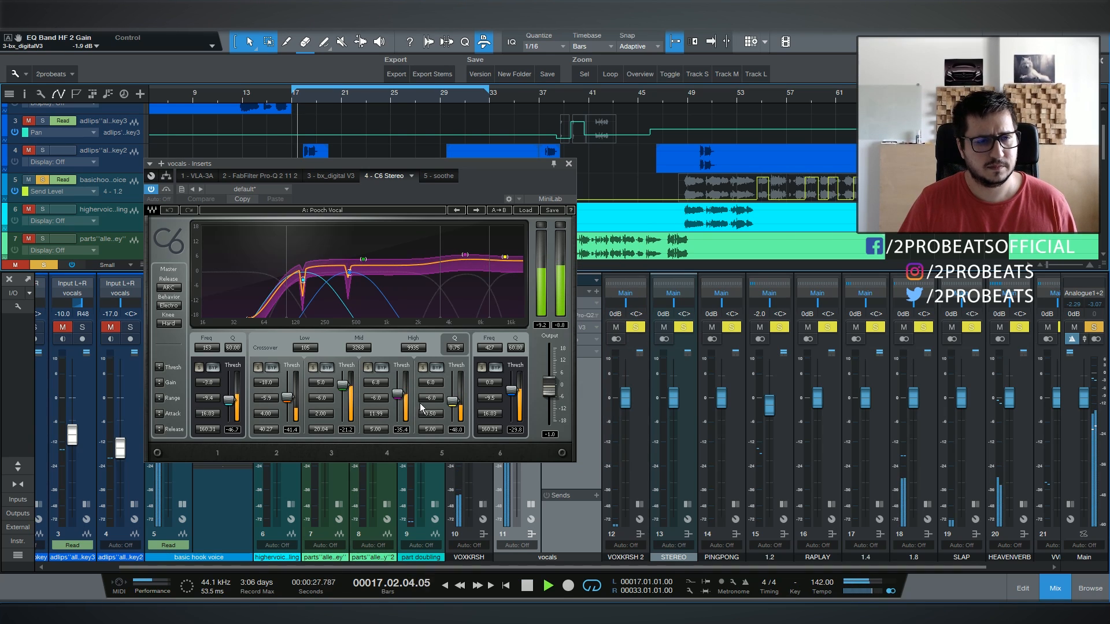
{"action": "left_click", "coordinate": [422, 367]}
{"action": "left_click", "coordinate": [423, 368]}
{"action": "left_click", "coordinate": [367, 368]}
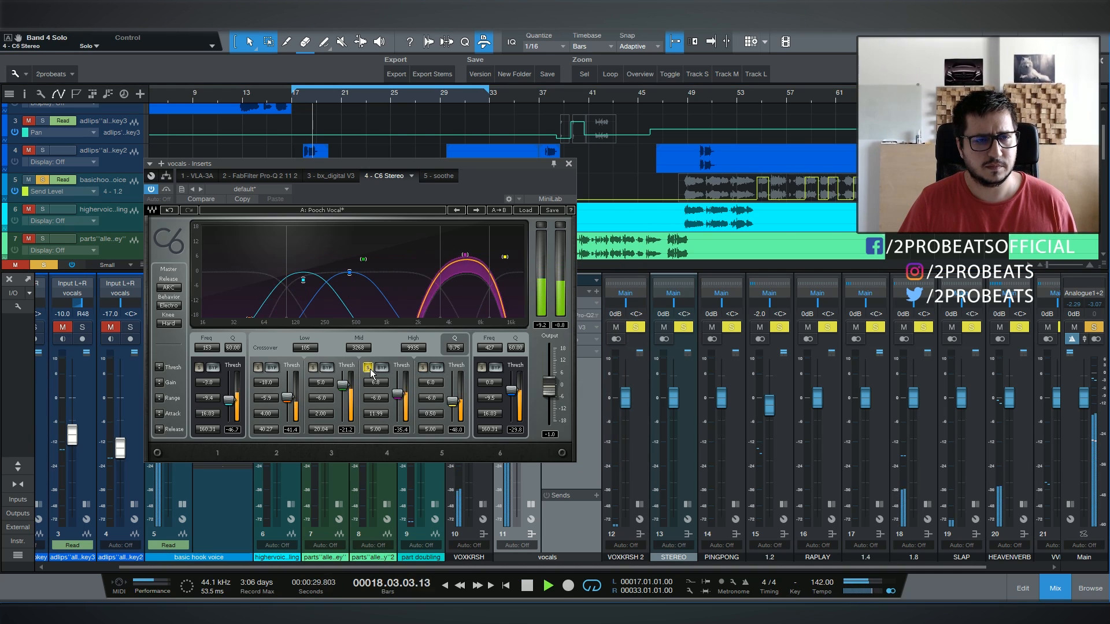
{"action": "left_click", "coordinate": [368, 369]}
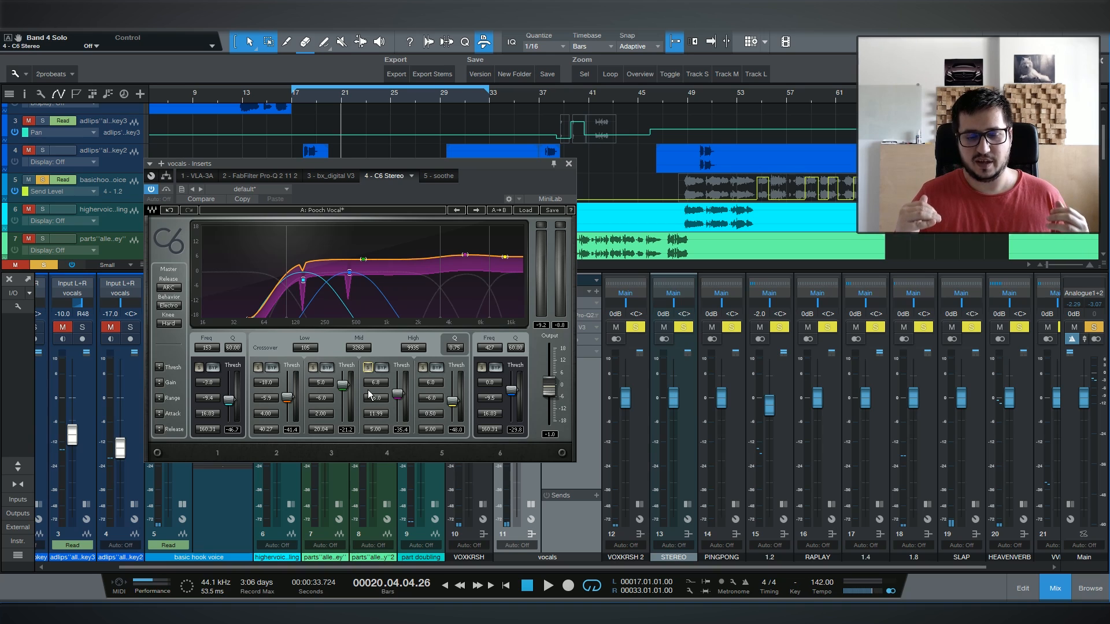
Step: Solo C6 bands 6 and 1 one at a time, then listen with all bands active and stop playback
{"action": "left_click", "coordinate": [481, 368]}
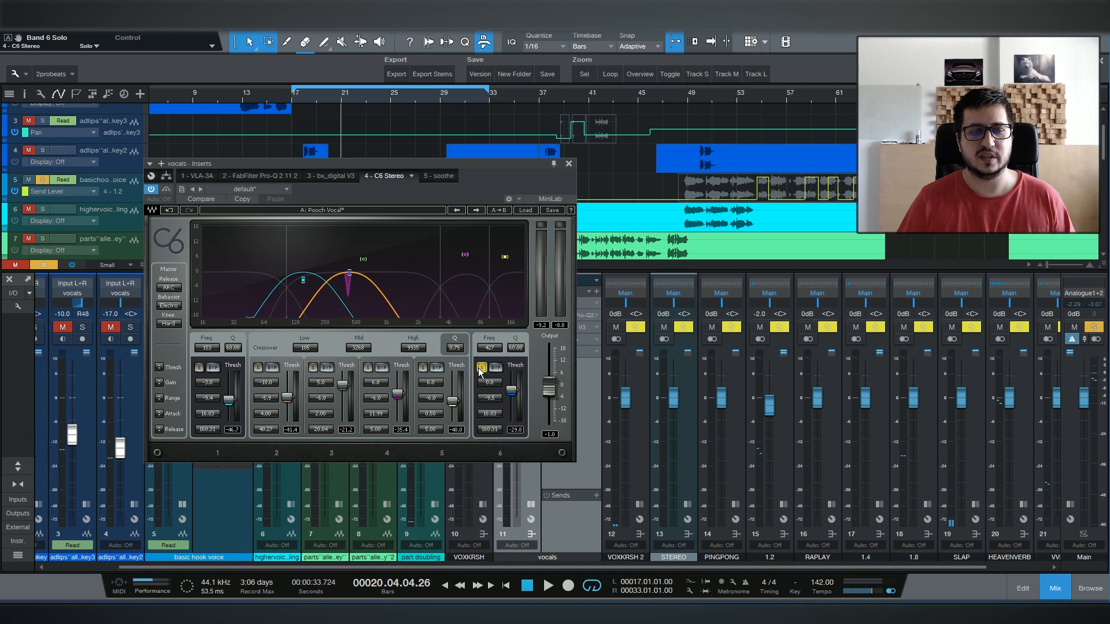
{"action": "key", "text": "space"}
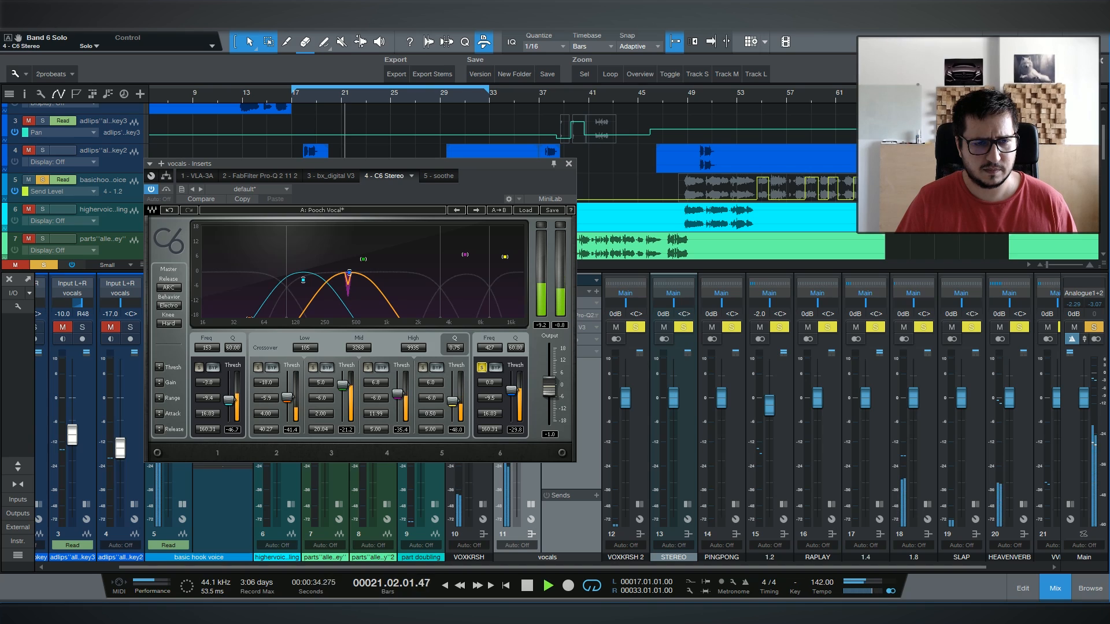
{"action": "left_click", "coordinate": [481, 368]}
{"action": "left_click", "coordinate": [199, 368]}
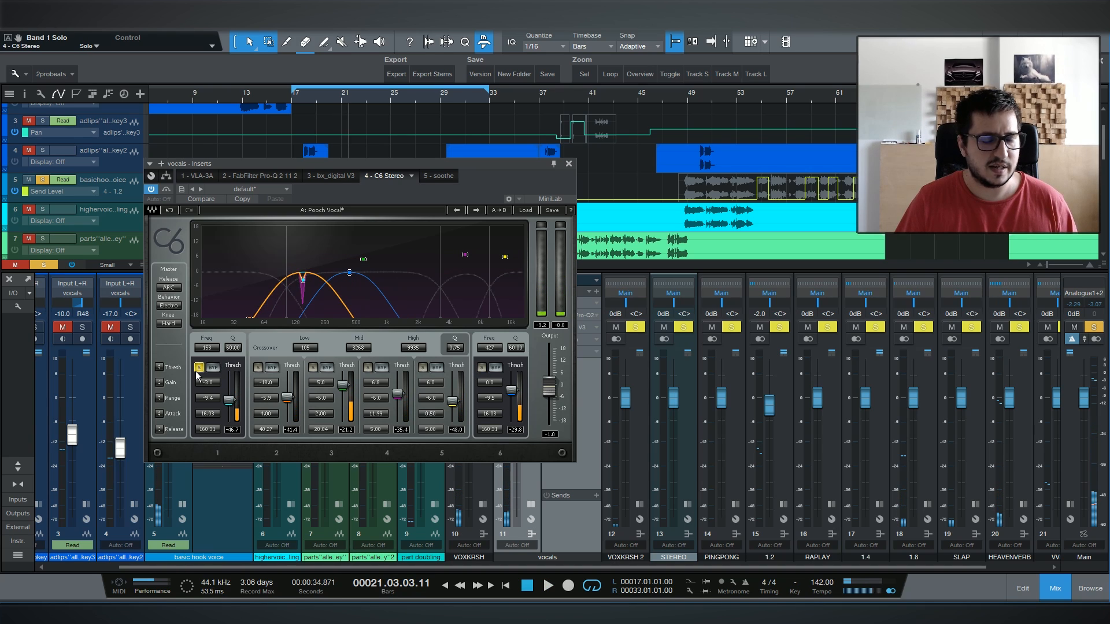
{"action": "left_click", "coordinate": [198, 369]}
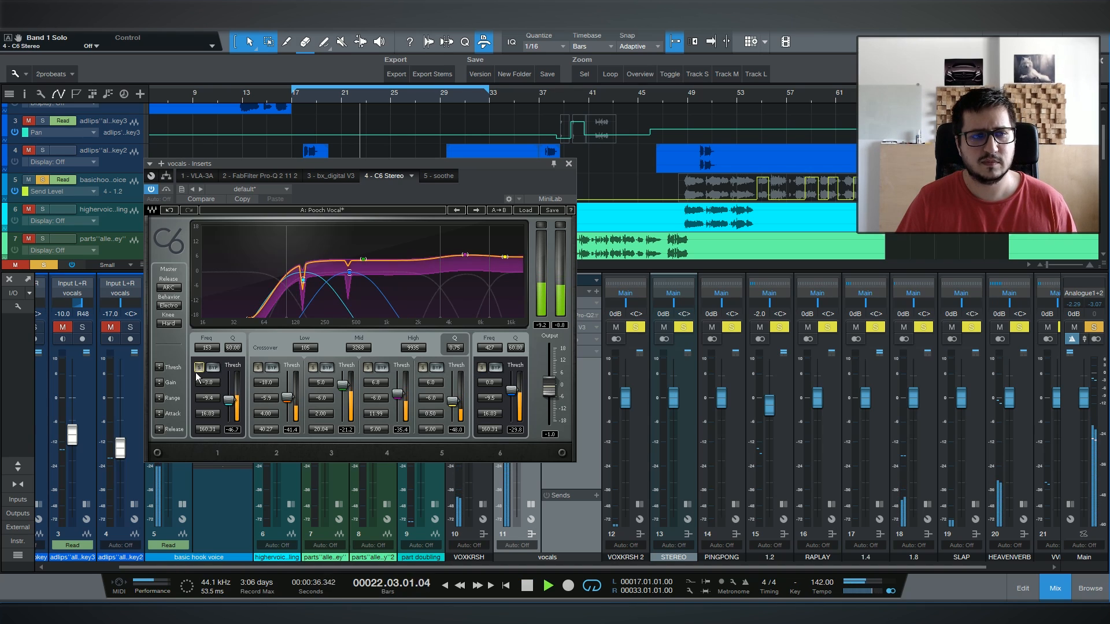
{"action": "key", "text": "space"}
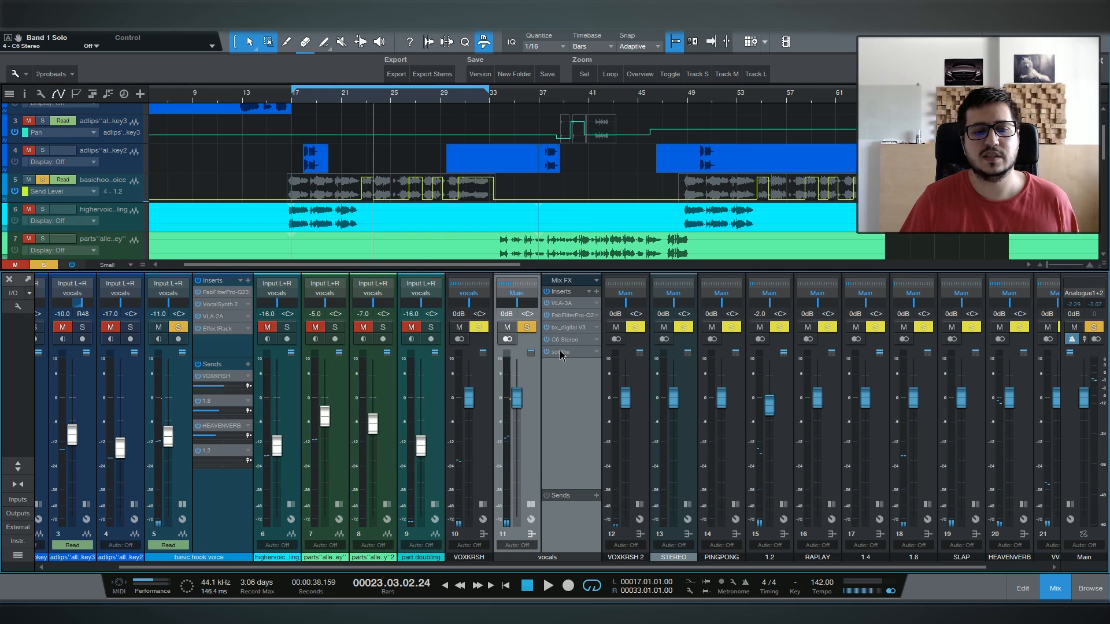
Step: Open soothe on the vocals bus, audition its delta signal during playback, and set the depth to -14.1
{"action": "double_click", "coordinate": [560, 352]}
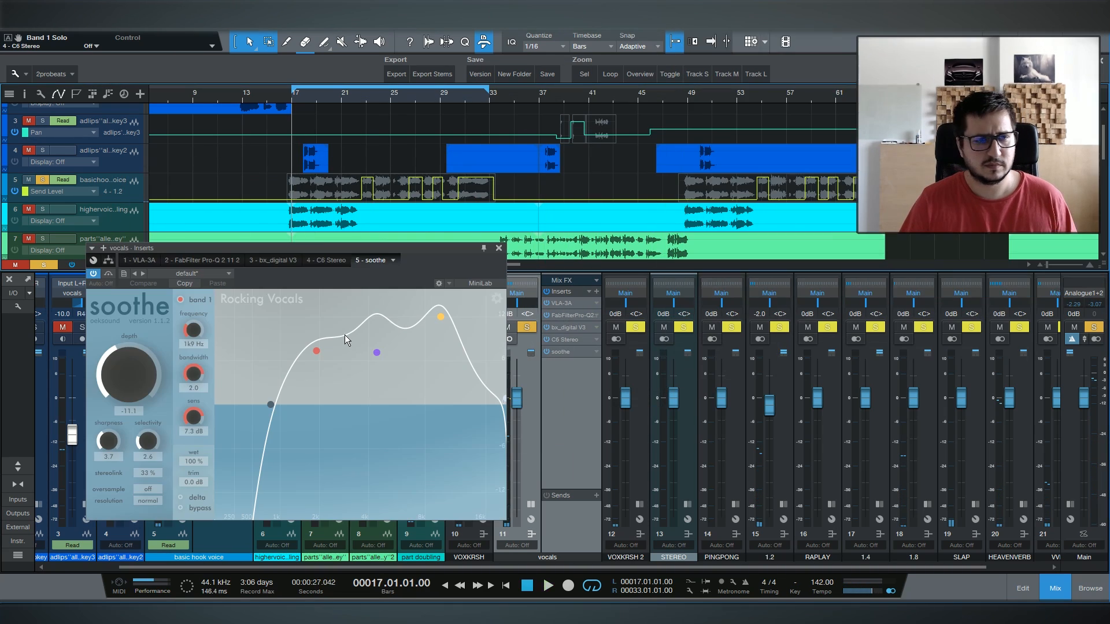
{"action": "key", "text": "space"}
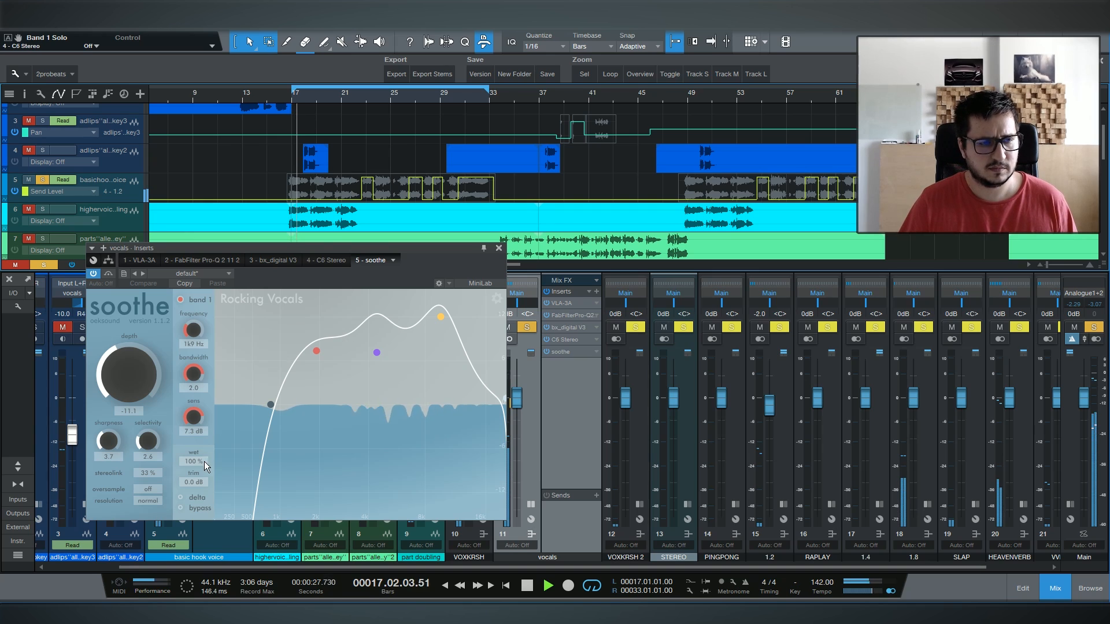
{"action": "left_click", "coordinate": [180, 497]}
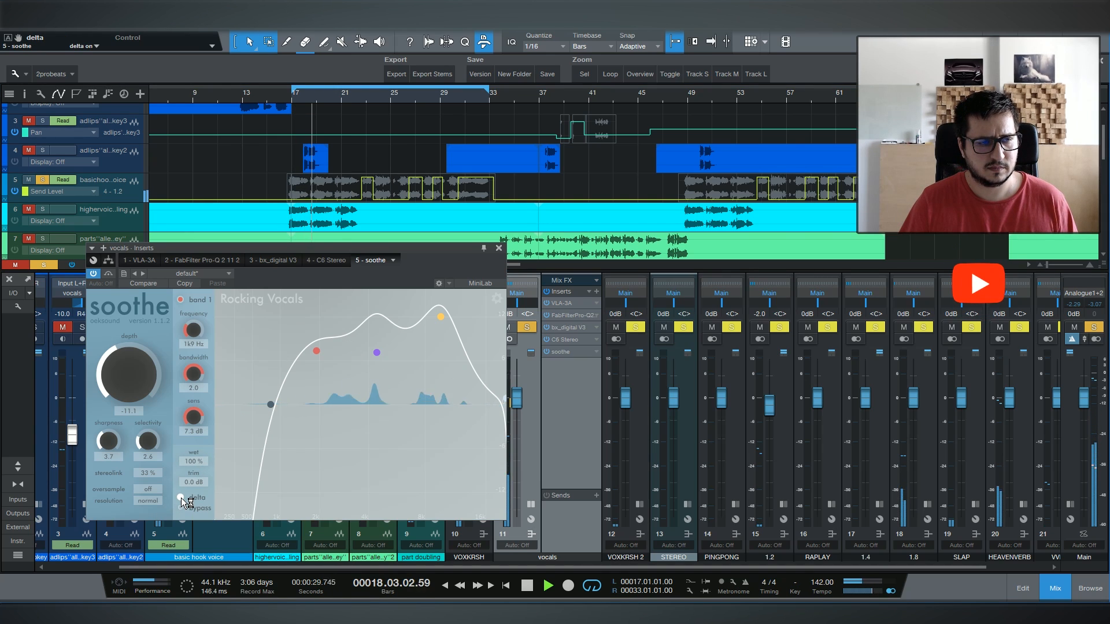
{"action": "left_click", "coordinate": [181, 498]}
{"action": "left_click_drag", "start_coordinate": [137, 381], "coordinate": [139, 390]}
{"action": "key", "text": "space"}
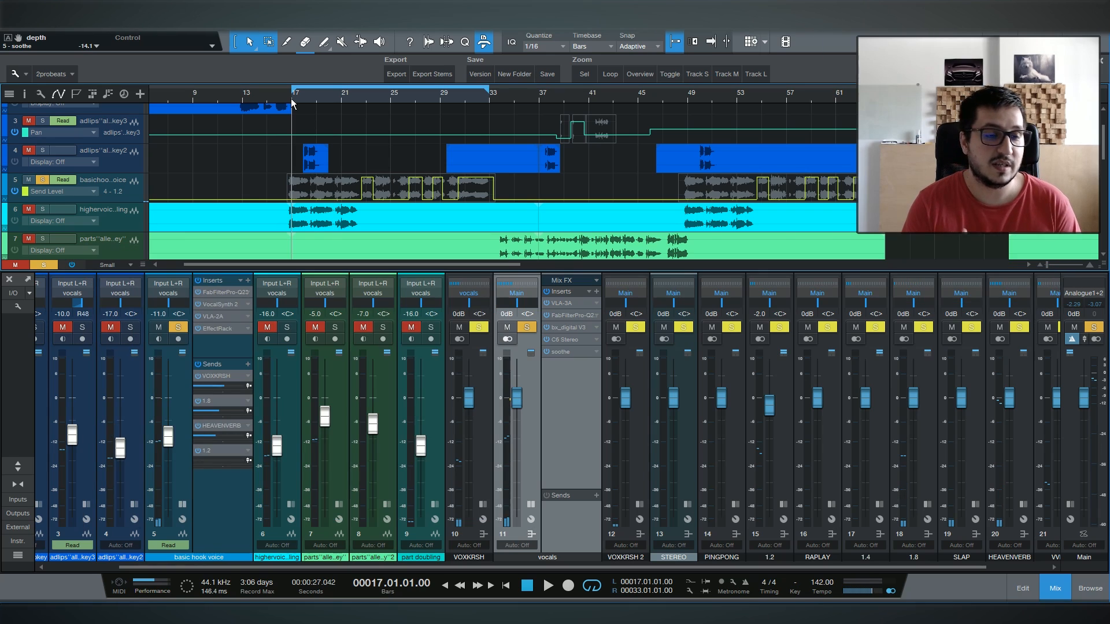